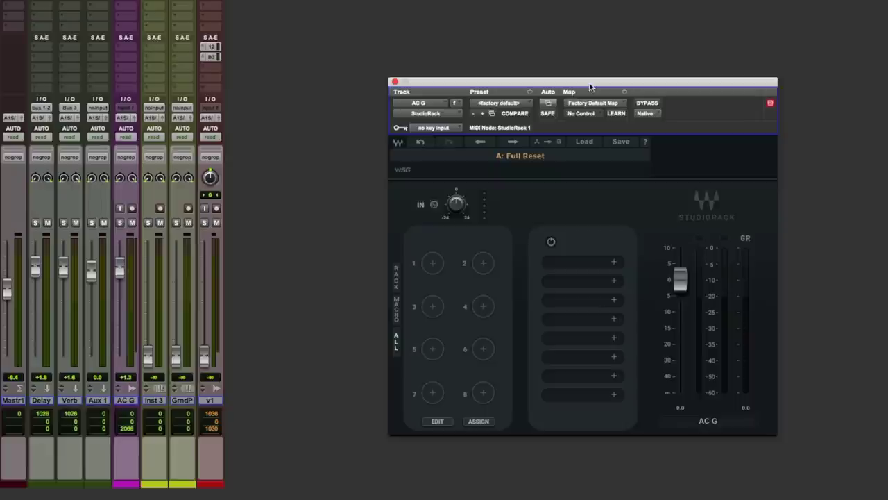
Insert the mono F6 equalizer from the EQ category in the first slot of the AC G track's StudioRack
{"action": "left_click", "coordinate": [605, 269]}
{"action": "type", "text": "f6"}
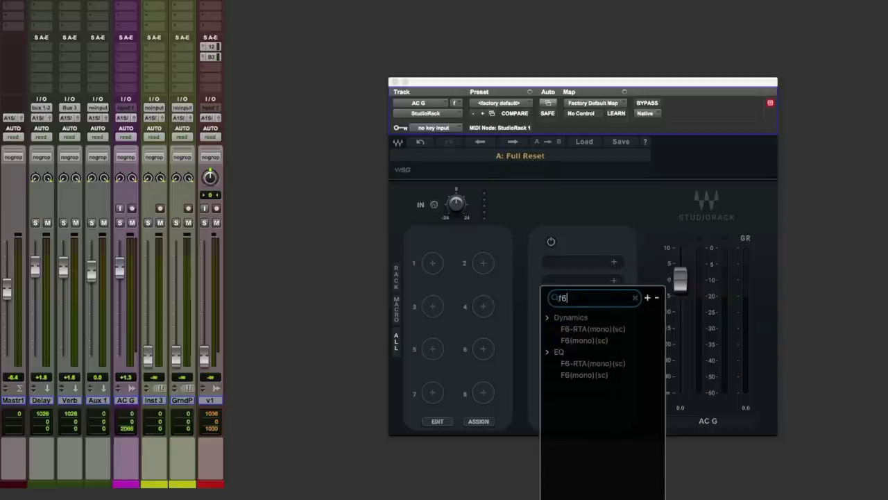
{"action": "left_click", "coordinate": [590, 378]}
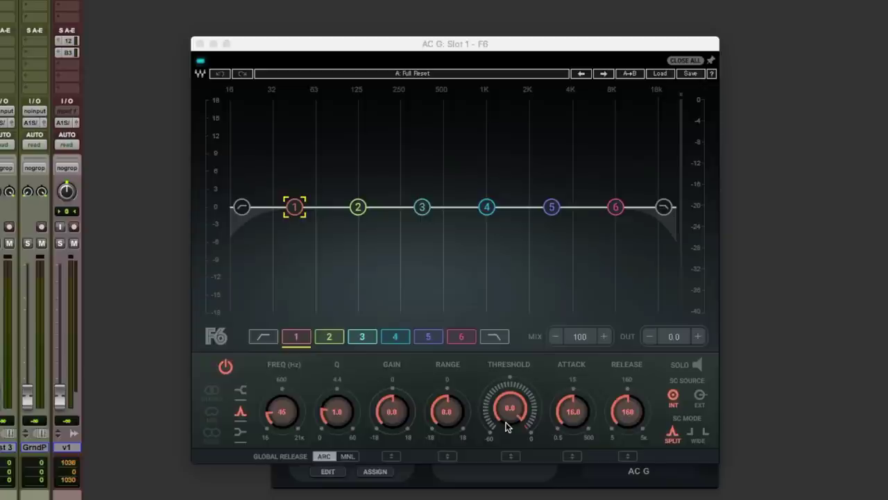
Set F6 band 2 to a frequency of about 150 Hz with a gain of about -1.3 dB
{"action": "left_click_drag", "start_coordinate": [358, 207], "coordinate": [372, 258]}
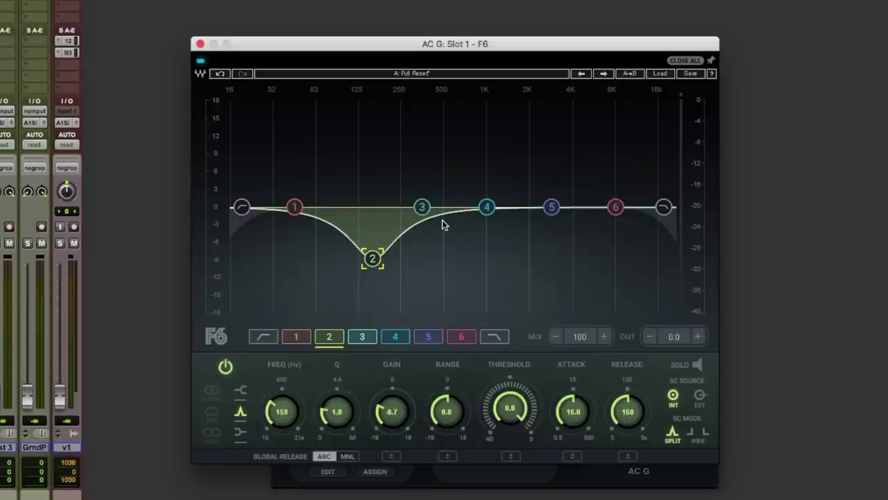
{"action": "left_click_drag", "start_coordinate": [373, 258], "coordinate": [373, 207]}
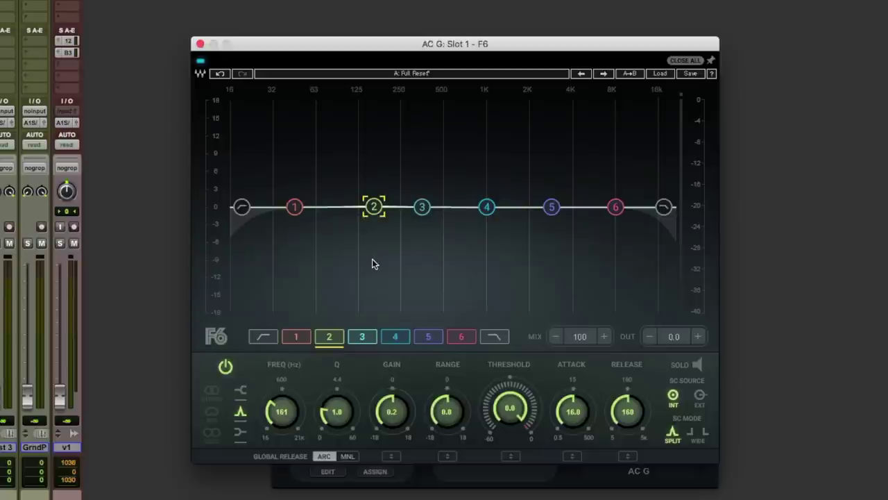
{"action": "mouse_move", "coordinate": [374, 207]}
{"action": "left_mouse_down"}
{"action": "mouse_move", "coordinate": [359, 209]}
{"action": "mouse_move", "coordinate": [369, 215]}
{"action": "left_mouse_up"}
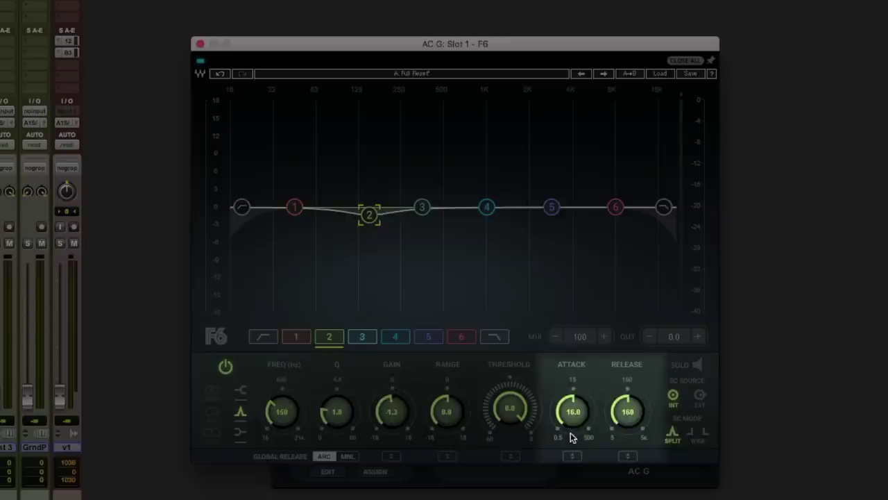
Set band 2's attack to about 27 ms and its release to 46 ms
{"action": "left_click", "coordinate": [575, 414]}
{"action": "left_click_drag", "start_coordinate": [627, 412], "coordinate": [627, 442]}
{"action": "left_click", "coordinate": [573, 411]}
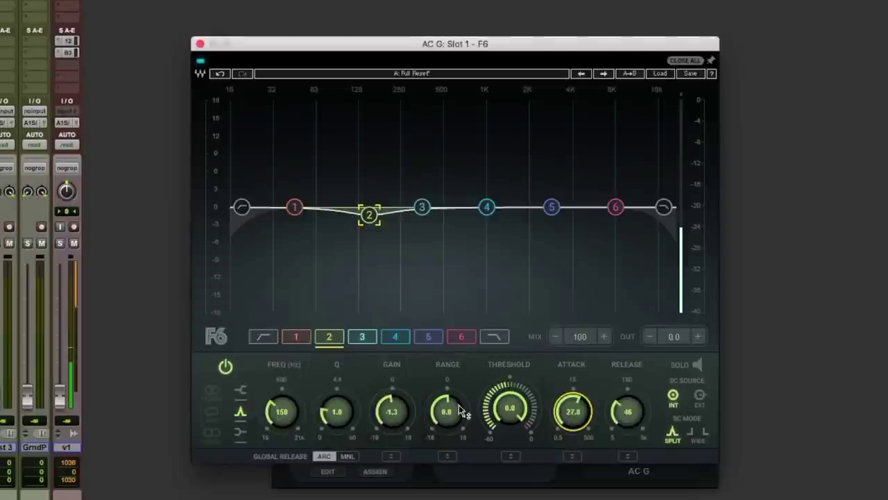
Set band 2's threshold to -28.7 dB and its range to -18 dB
{"action": "mouse_move", "coordinate": [513, 397]}
{"action": "left_mouse_down"}
{"action": "mouse_move", "coordinate": [509, 447]}
{"action": "mouse_move", "coordinate": [522, 390]}
{"action": "mouse_move", "coordinate": [510, 409]}
{"action": "left_mouse_up"}
{"action": "left_click_drag", "start_coordinate": [444, 413], "coordinate": [445, 439]}
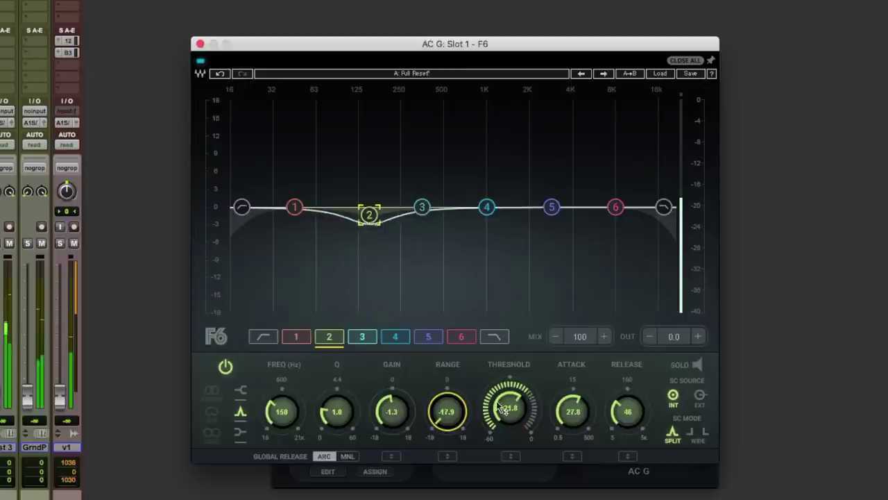
{"action": "left_click_drag", "start_coordinate": [507, 408], "coordinate": [506, 412]}
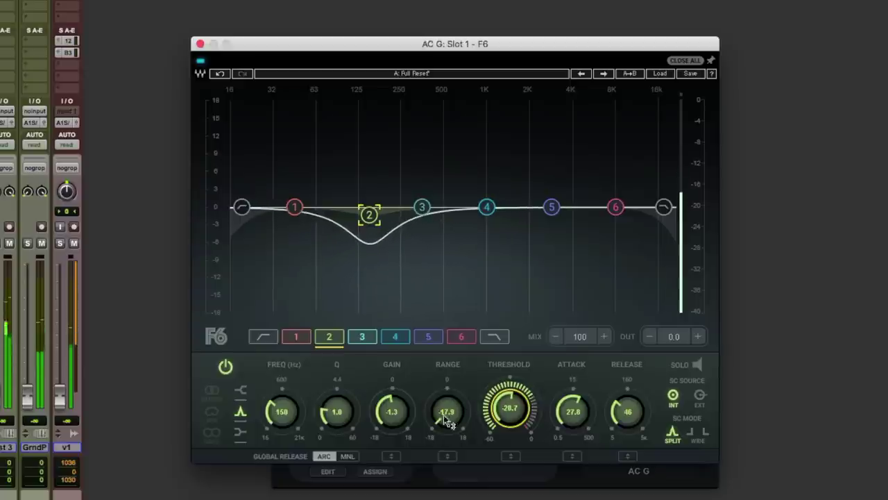
{"action": "mouse_move", "coordinate": [442, 416]}
{"action": "left_mouse_down"}
{"action": "mouse_move", "coordinate": [442, 376]}
{"action": "mouse_move", "coordinate": [447, 414]}
{"action": "left_mouse_up"}
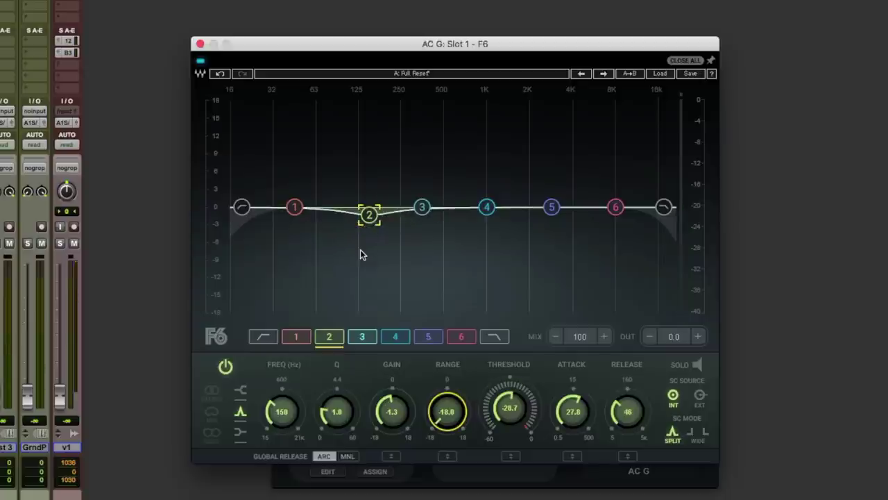
Try a slight gain and frequency adjustment on F6 high-shelf band 6 near 8 kHz during playback
{"action": "left_click", "coordinate": [616, 209]}
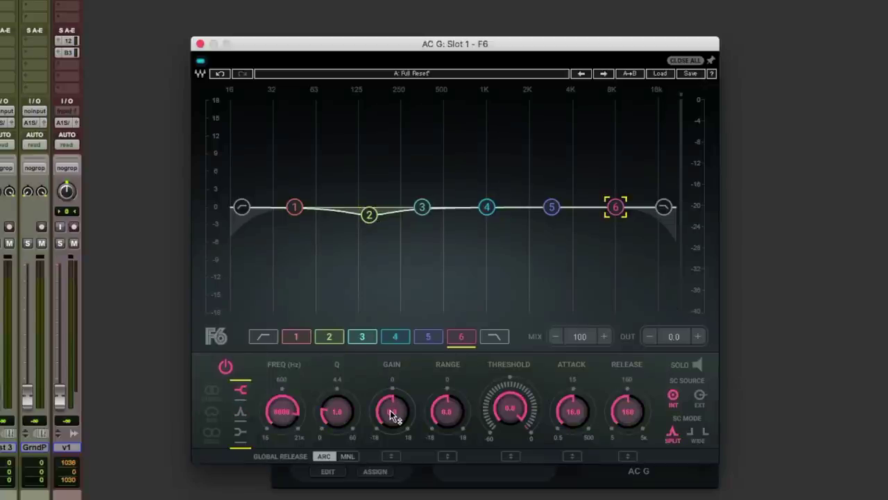
{"action": "mouse_move", "coordinate": [392, 412]}
{"action": "left_mouse_down"}
{"action": "mouse_move", "coordinate": [392, 399]}
{"action": "mouse_move", "coordinate": [392, 420]}
{"action": "mouse_move", "coordinate": [392, 412]}
{"action": "left_mouse_up"}
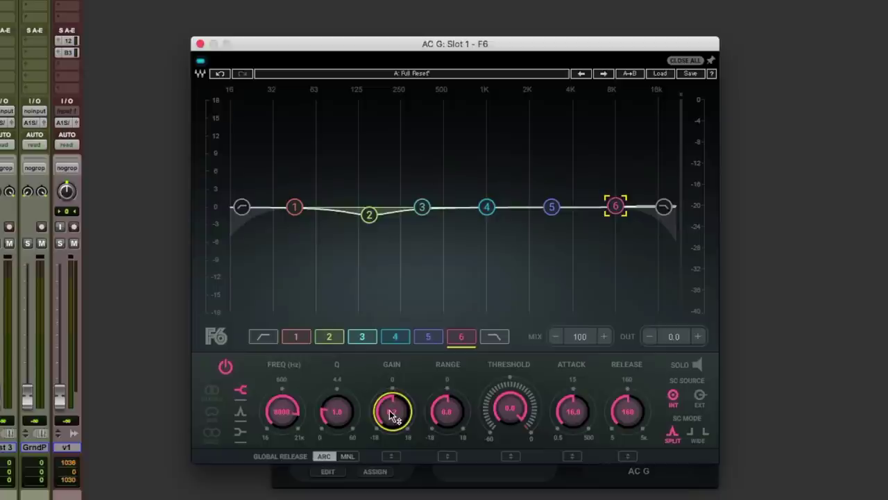
{"action": "key", "text": "space"}
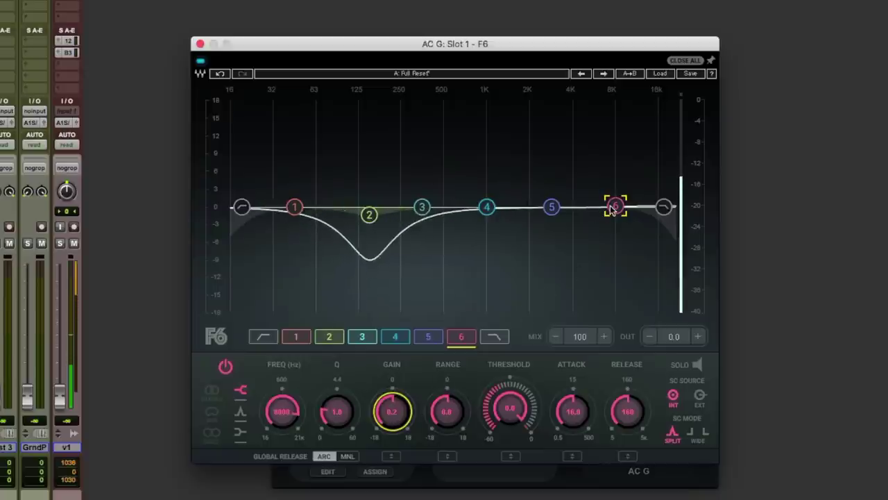
{"action": "mouse_move", "coordinate": [616, 206]}
{"action": "left_mouse_down"}
{"action": "mouse_move", "coordinate": [611, 166]}
{"action": "mouse_move", "coordinate": [607, 203]}
{"action": "left_mouse_up"}
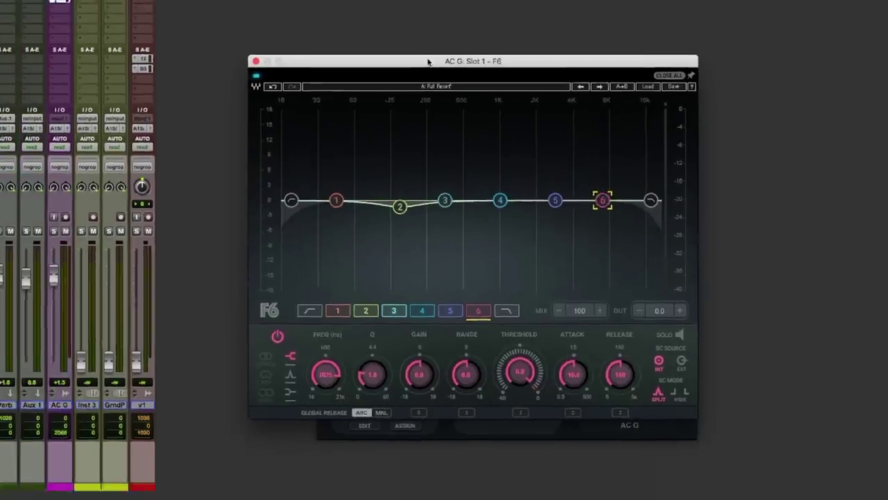
Arrange the F6 and StudioRack windows side by side and open the StudioRack macro editing window
{"action": "left_click_drag", "start_coordinate": [410, 45], "coordinate": [629, 60]}
{"action": "left_click", "coordinate": [440, 103]}
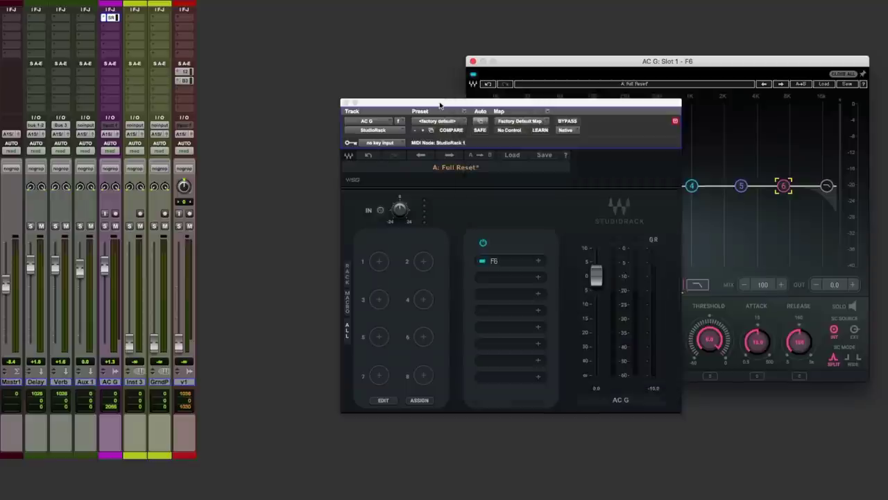
{"action": "left_click_drag", "start_coordinate": [440, 105], "coordinate": [196, 25]}
{"action": "left_click", "coordinate": [139, 321]}
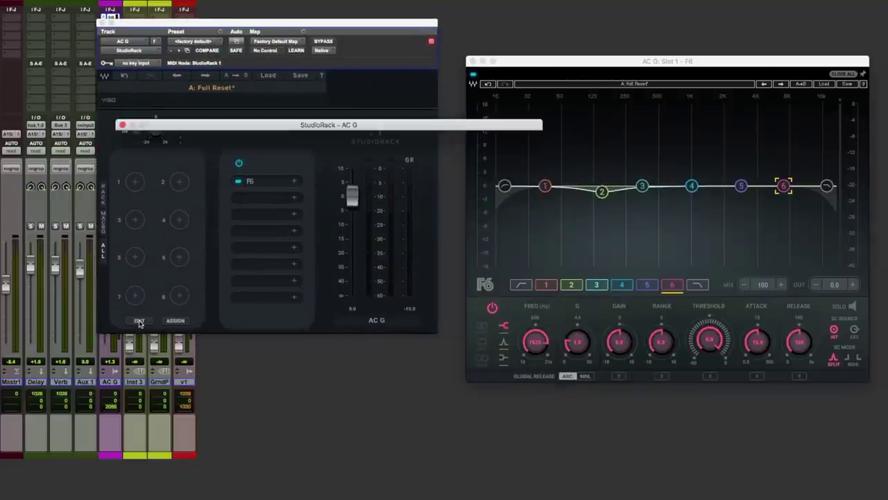
Assign the frequency control of F6 band 2 to Macro 1
{"action": "left_click", "coordinate": [690, 62]}
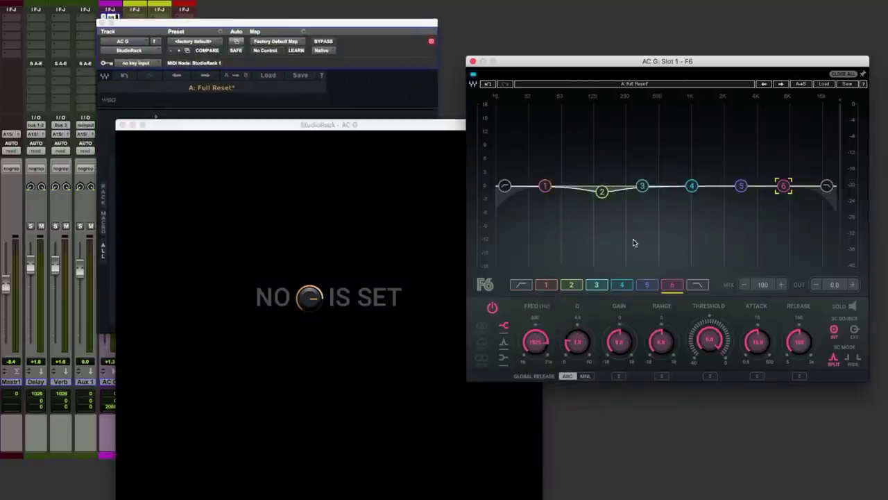
{"action": "left_click", "coordinate": [601, 192]}
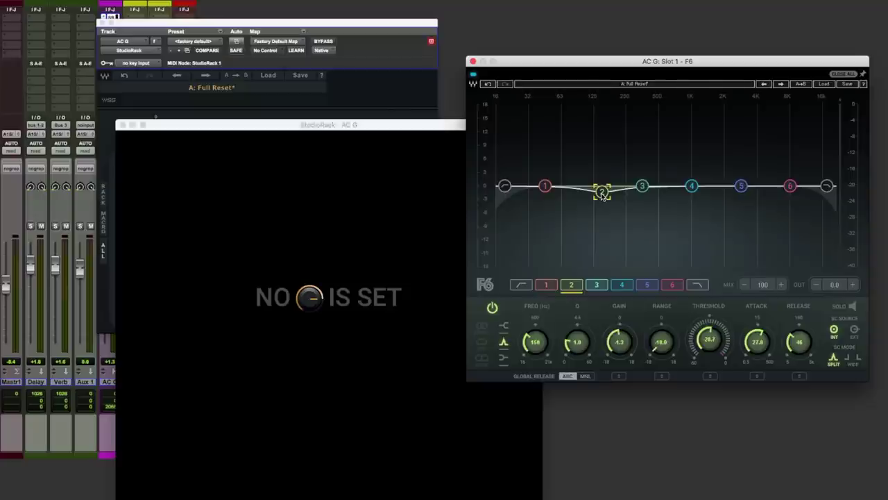
{"action": "right_click", "coordinate": [532, 346]}
{"action": "mouse_move", "coordinate": [596, 380]}
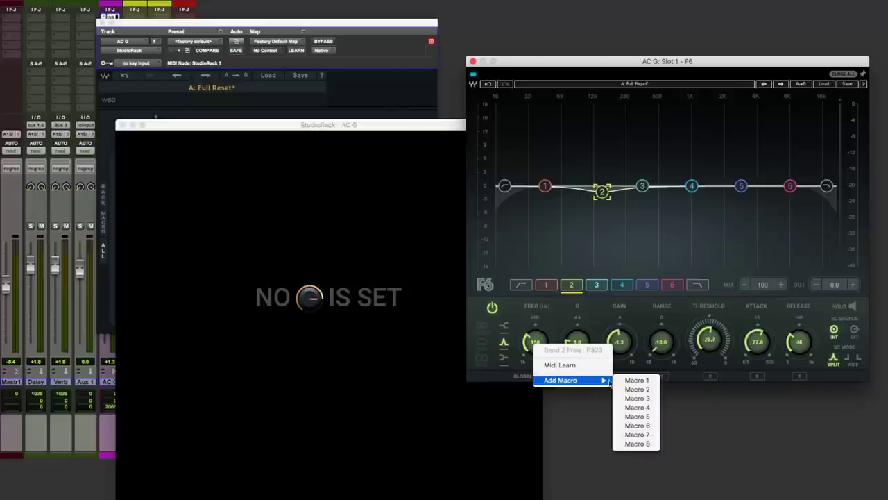
{"action": "left_click", "coordinate": [636, 381]}
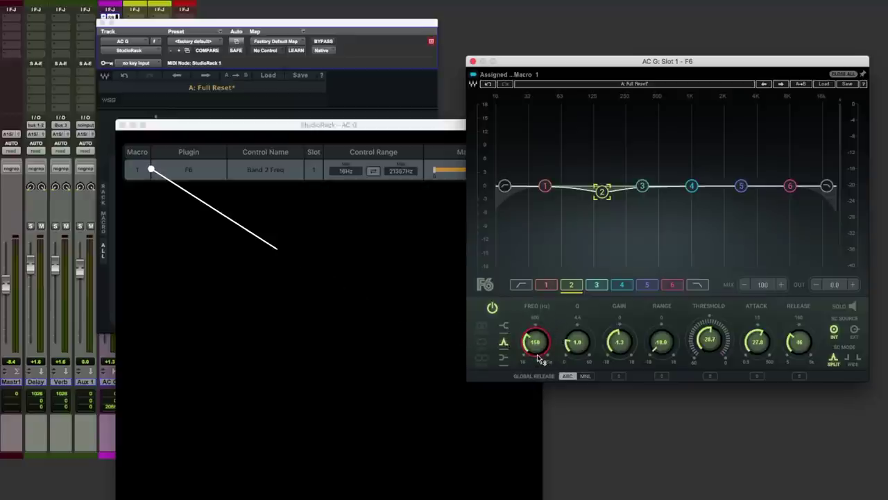
Limit the Band 2 Freq macro's control range to a minimum of 150 Hz and a maximum of 450 Hz
{"action": "left_click", "coordinate": [360, 202]}
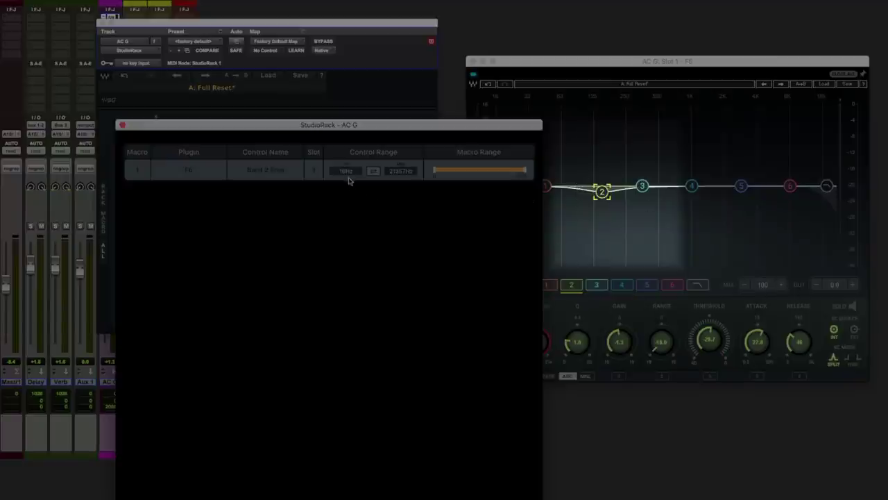
{"action": "double_click", "coordinate": [345, 172]}
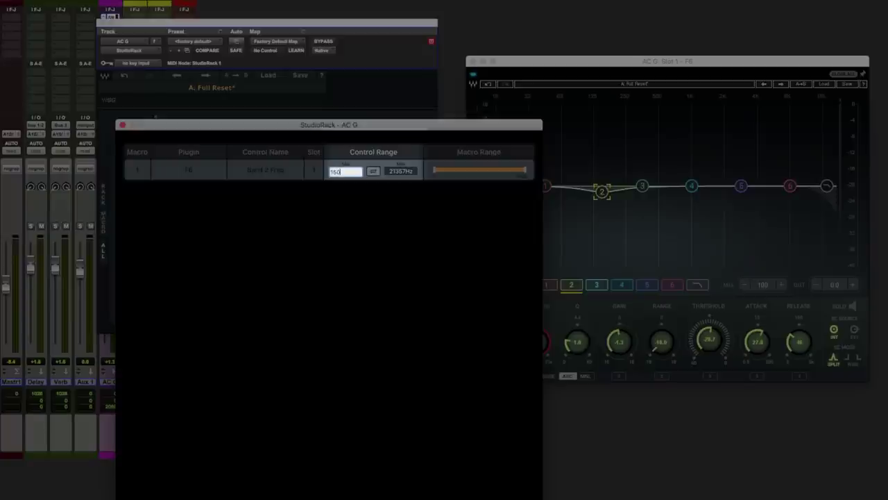
{"action": "type", "text": "150"}
{"action": "key", "text": "Tab"}
{"action": "type", "text": "45"}
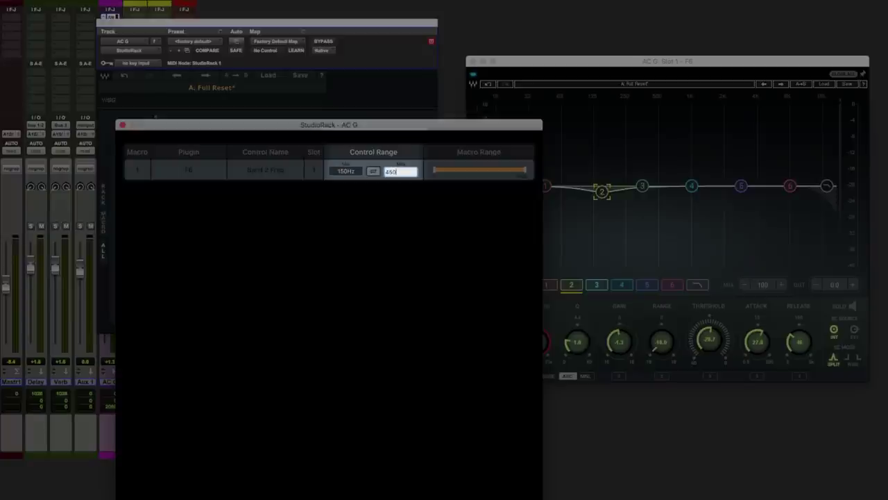
{"action": "key", "text": "Return"}
Turn the Macro 1 knob down to 150 Hz and rename the macro as Mud Range
{"action": "left_click", "coordinate": [351, 26]}
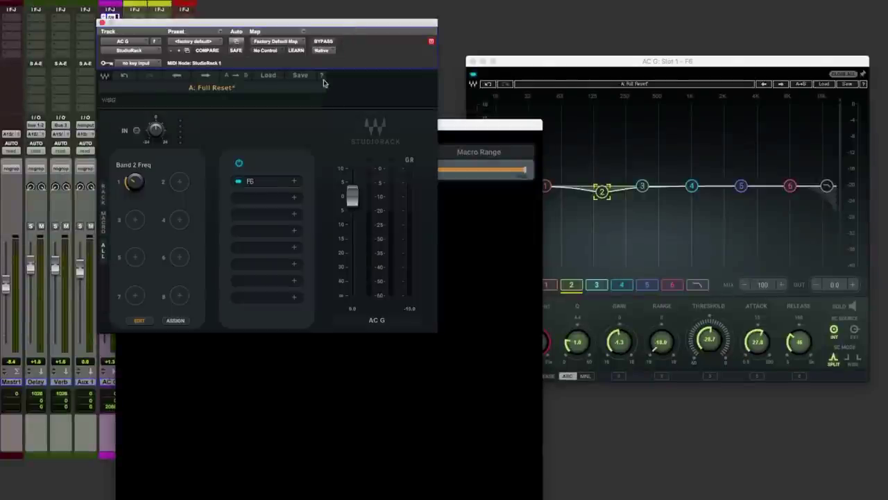
{"action": "mouse_move", "coordinate": [136, 182]}
{"action": "mouse_move", "coordinate": [135, 182]}
{"action": "left_mouse_down"}
{"action": "mouse_move", "coordinate": [135, 164]}
{"action": "mouse_move", "coordinate": [135, 180]}
{"action": "left_mouse_up"}
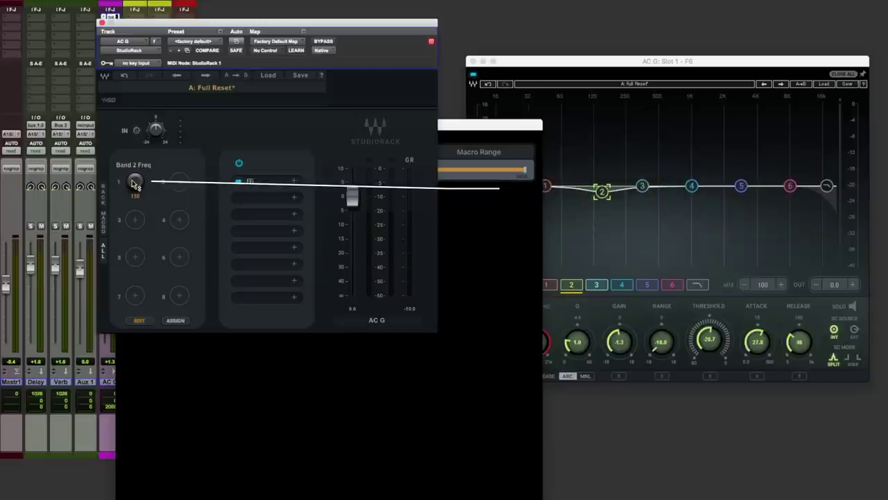
{"action": "double_click", "coordinate": [134, 165]}
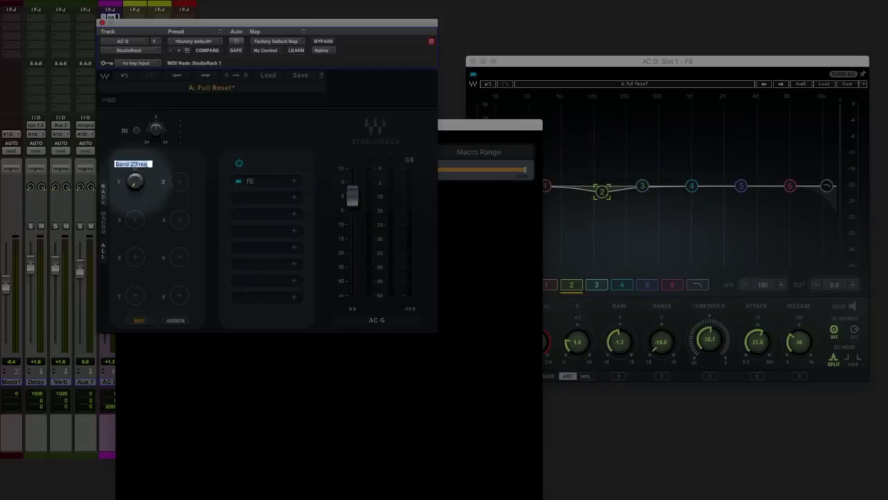
{"action": "type", "text": "Mud Range"}
{"action": "key", "text": "Return"}
Assign the range control of F6 band 2 to Macro 2 and bring up its entry in the macro editing window
{"action": "left_click", "coordinate": [582, 66]}
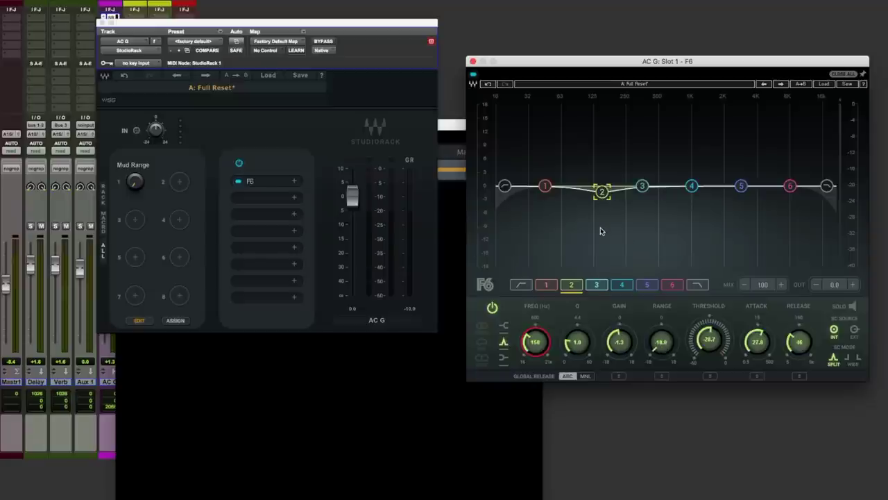
{"action": "right_click", "coordinate": [662, 343]}
{"action": "mouse_move", "coordinate": [724, 380]}
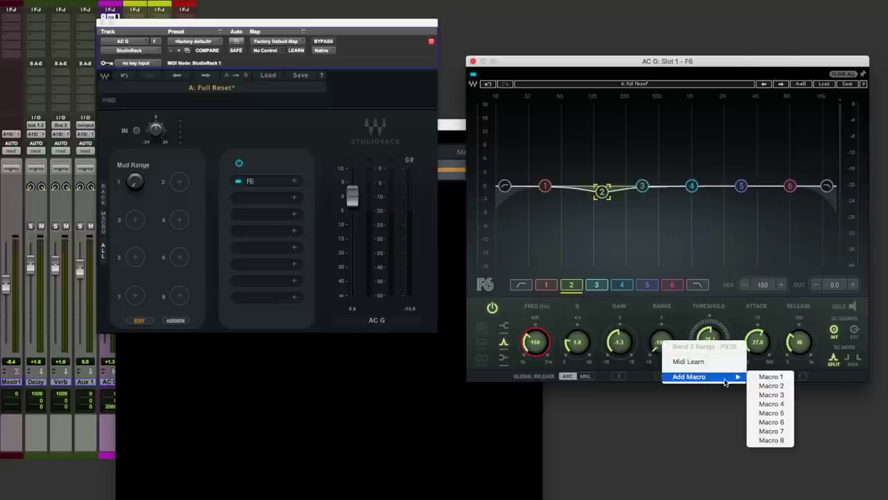
{"action": "left_click", "coordinate": [765, 386]}
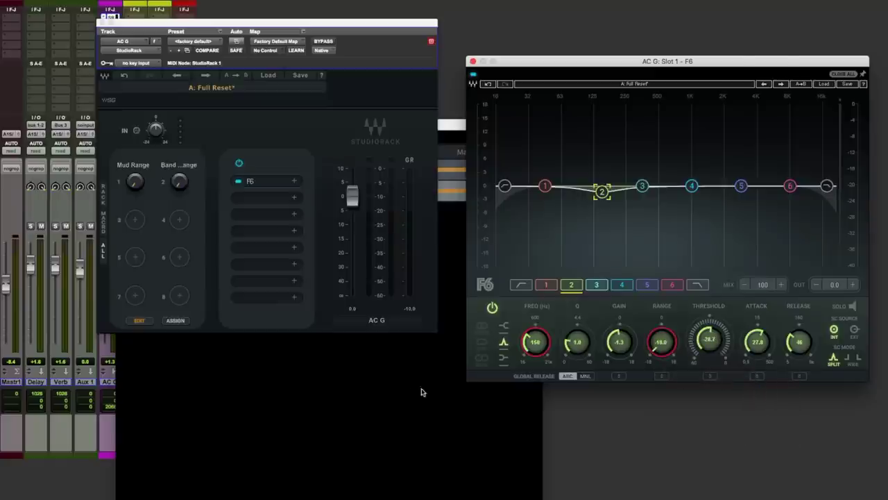
{"action": "left_click", "coordinate": [377, 372]}
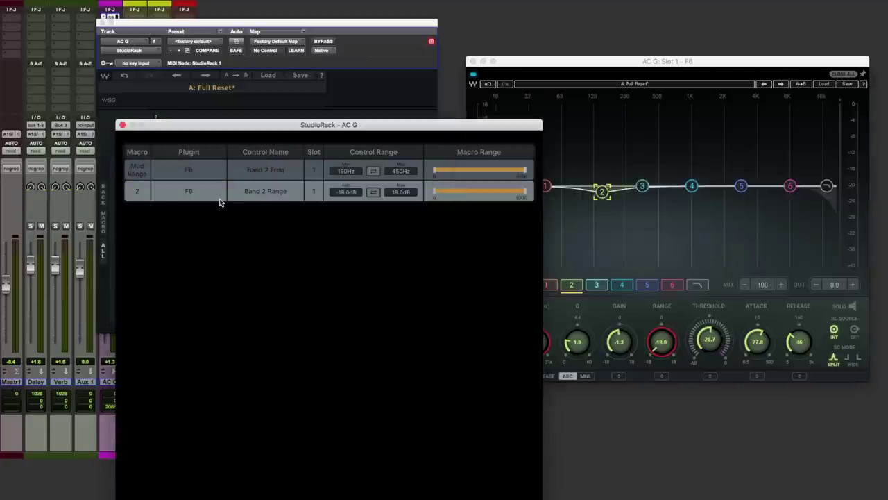
Turn the Macro 2 knob up to 18 dB and play the track briefly to check its effect on band 2
{"action": "left_click", "coordinate": [200, 104]}
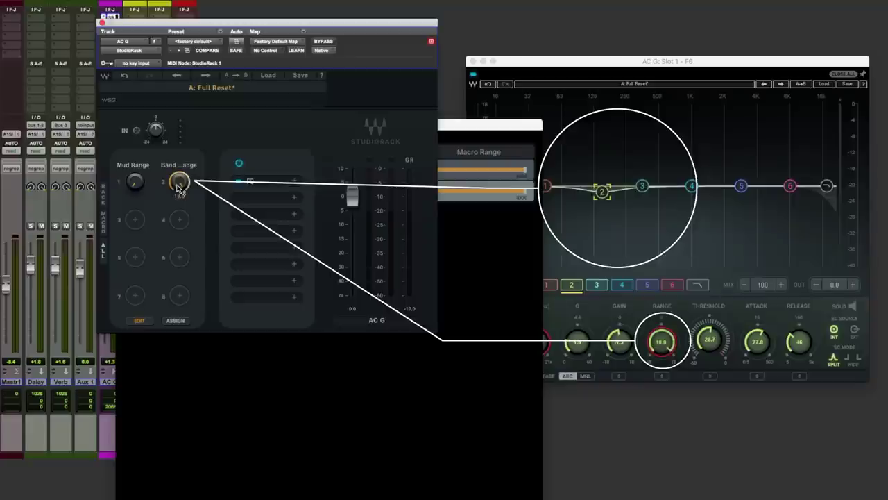
{"action": "key", "text": "space"}
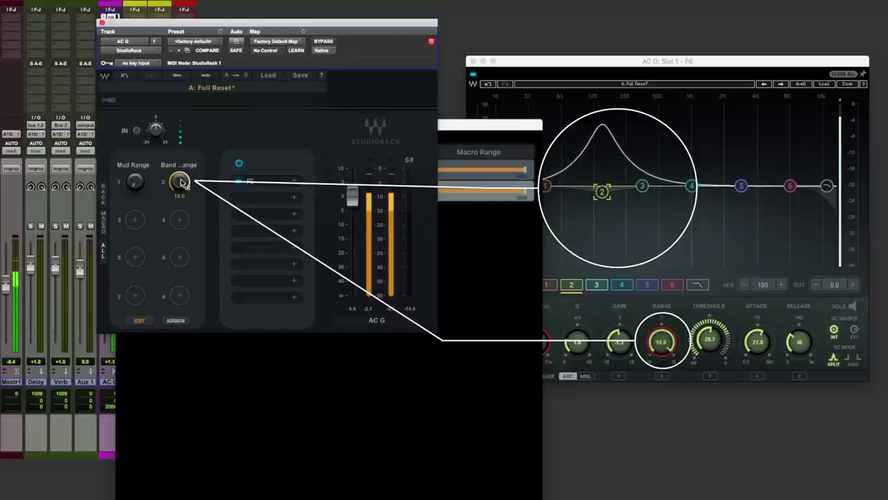
{"action": "key", "text": "space"}
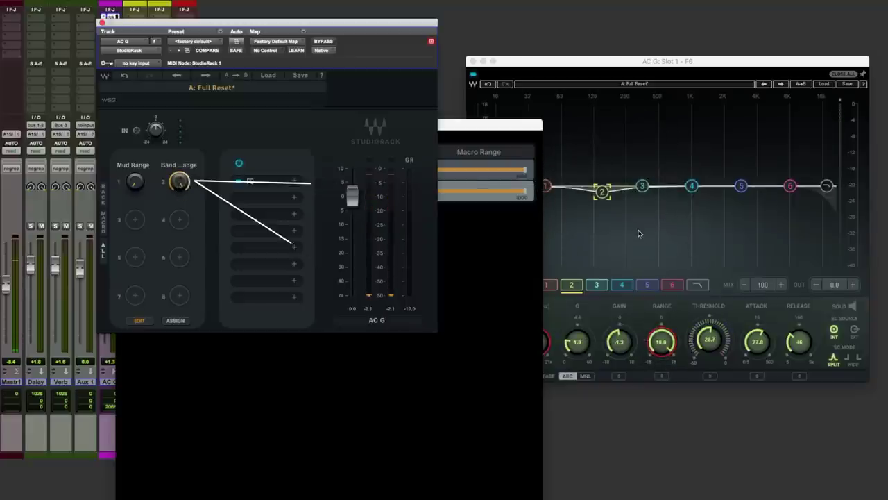
Invert Macro 2's control range to run from 18 dB to -18 dB and turn its knob down to the minimum
{"action": "left_click", "coordinate": [471, 231]}
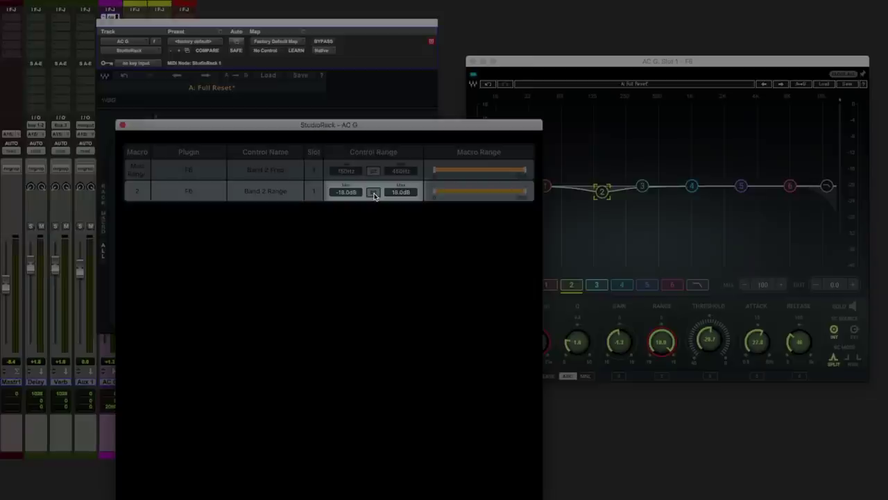
{"action": "left_click", "coordinate": [374, 194]}
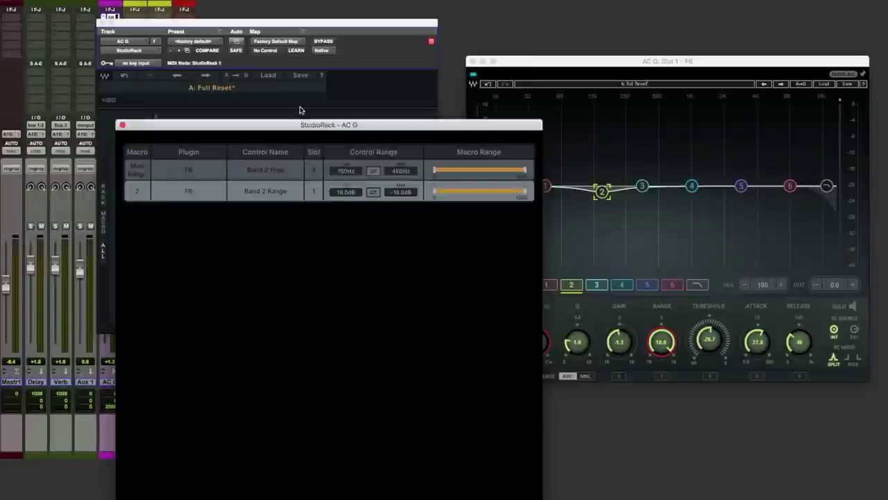
{"action": "left_click", "coordinate": [301, 111]}
{"action": "left_click_drag", "start_coordinate": [179, 182], "coordinate": [181, 208]}
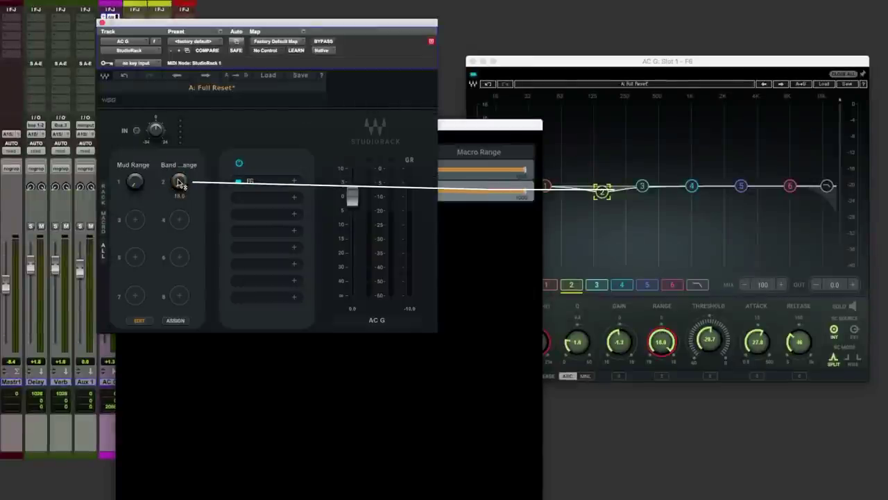
Play the track while varying the Macro 2 knob to compare band 2's cut and boost, ending at 18 dB
{"action": "key", "text": "space"}
{"action": "left_click_drag", "start_coordinate": [179, 174], "coordinate": [179, 200]}
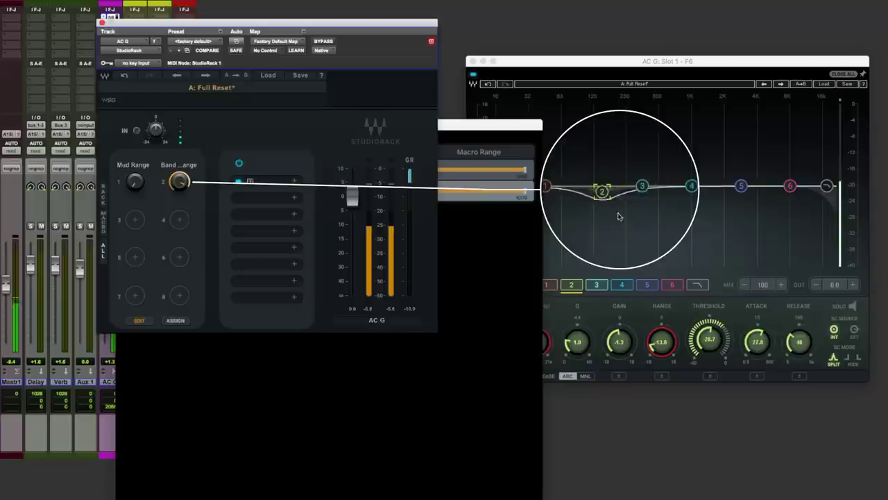
{"action": "key", "text": "space"}
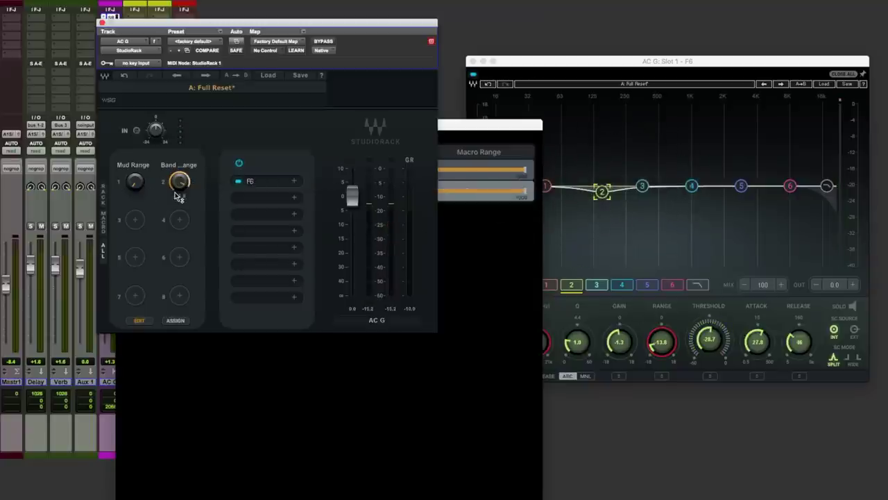
{"action": "mouse_move", "coordinate": [656, 351]}
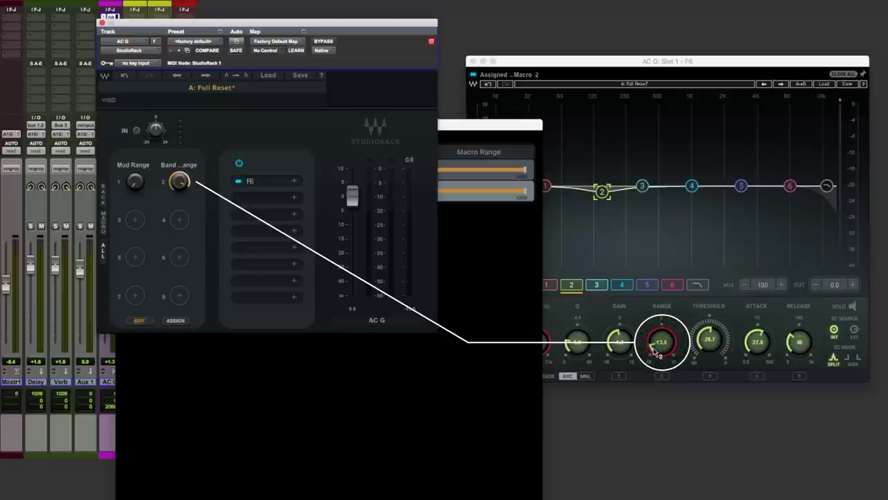
{"action": "key", "text": "space"}
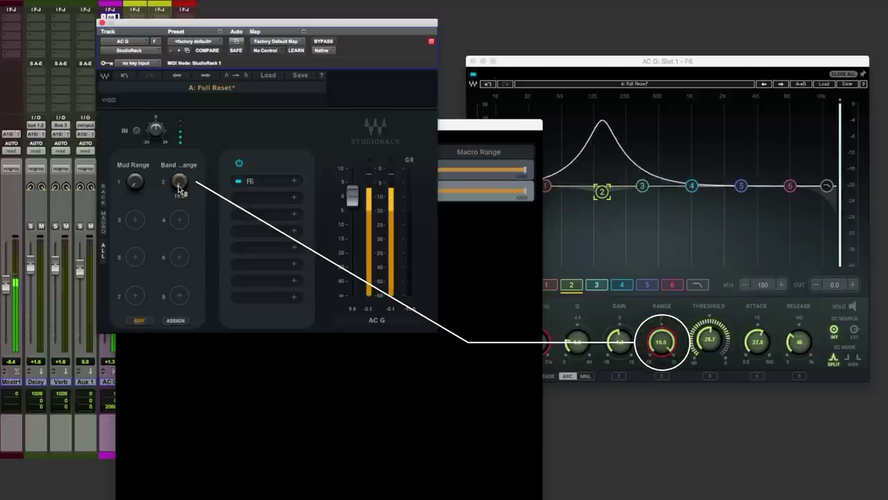
{"action": "key", "text": "space"}
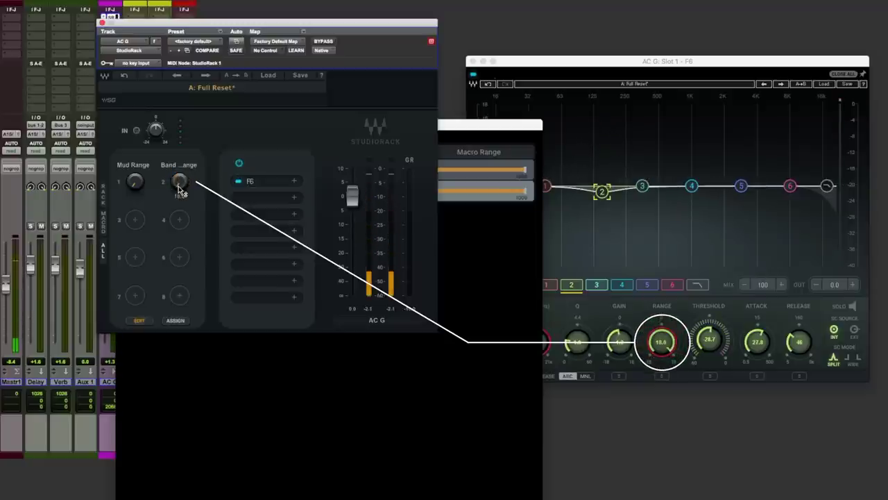
{"action": "key", "text": "space"}
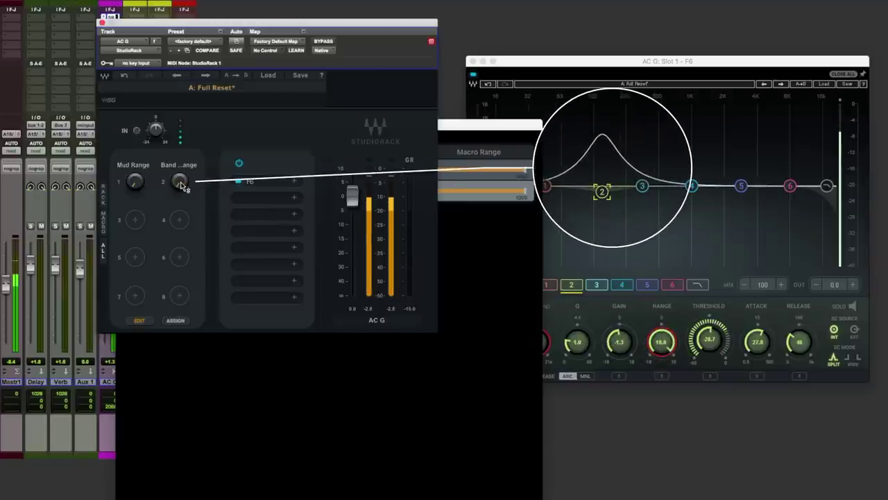
{"action": "key", "text": "space"}
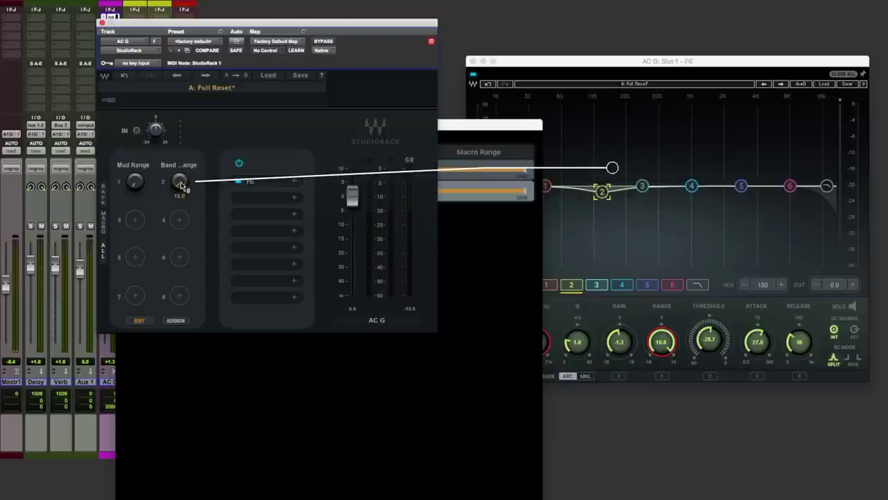
Set the minimum of the Band 2 Range control range to 0 dB in the macro editing window
{"action": "left_click", "coordinate": [463, 225]}
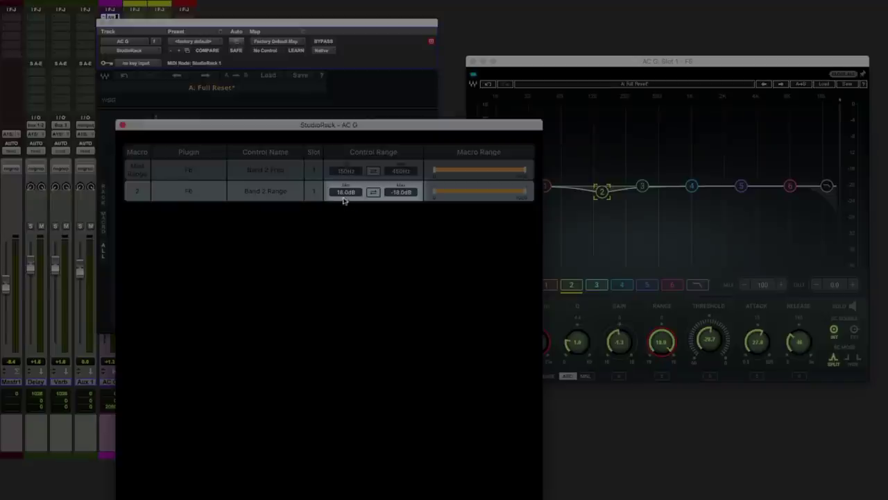
{"action": "left_click", "coordinate": [344, 193]}
{"action": "type", "text": "0"}
{"action": "key", "text": "Return"}
{"action": "left_click", "coordinate": [359, 108]}
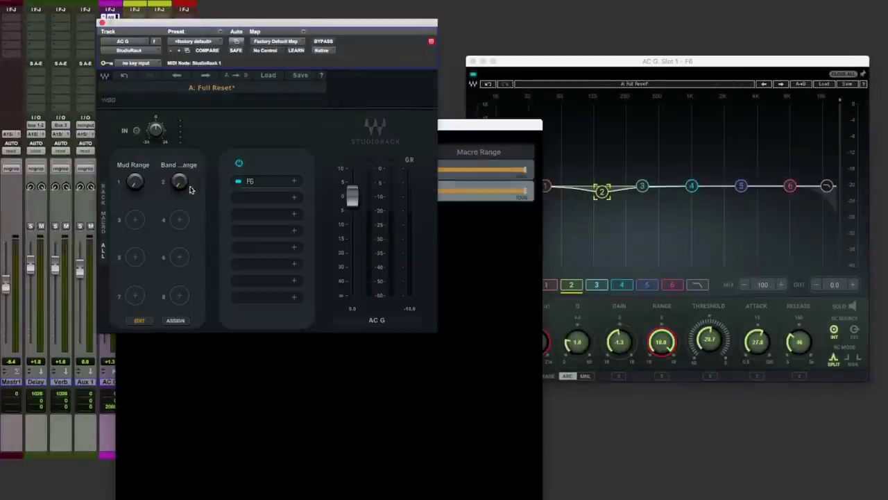
Play the track while adjusting the Macro 2 and Mud Range knobs to position and deepen the band 2 cut
{"action": "left_click_drag", "start_coordinate": [181, 187], "coordinate": [179, 207]}
{"action": "key", "text": "space"}
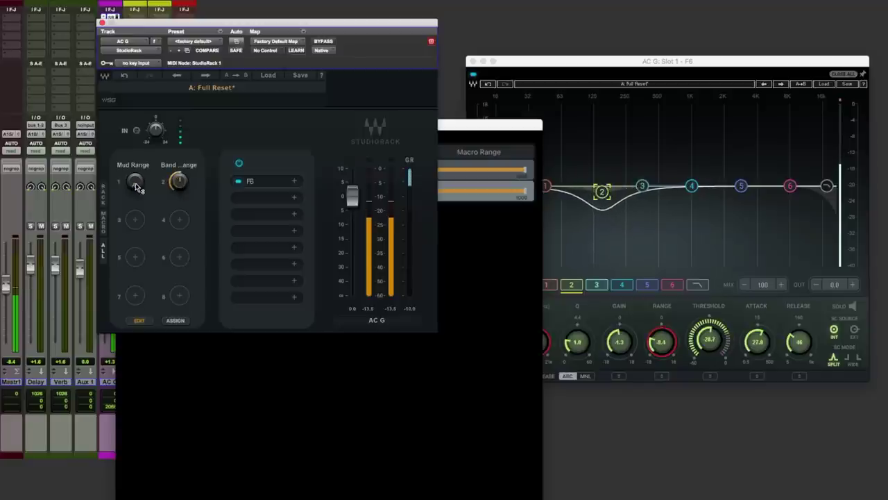
{"action": "left_click_drag", "start_coordinate": [138, 187], "coordinate": [179, 185]}
{"action": "key", "text": "space"}
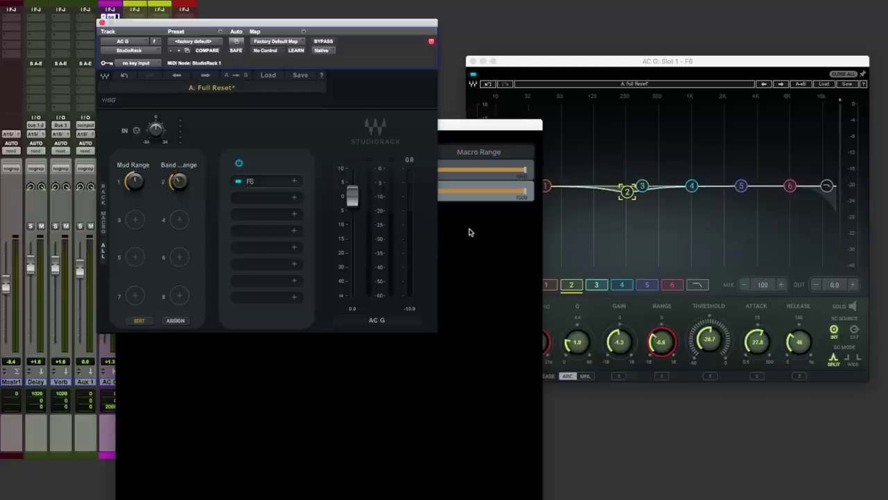
Select band 6 in the F6 and assign its gain control to Macro 2
{"action": "left_click", "coordinate": [662, 62]}
{"action": "left_click", "coordinate": [790, 186]}
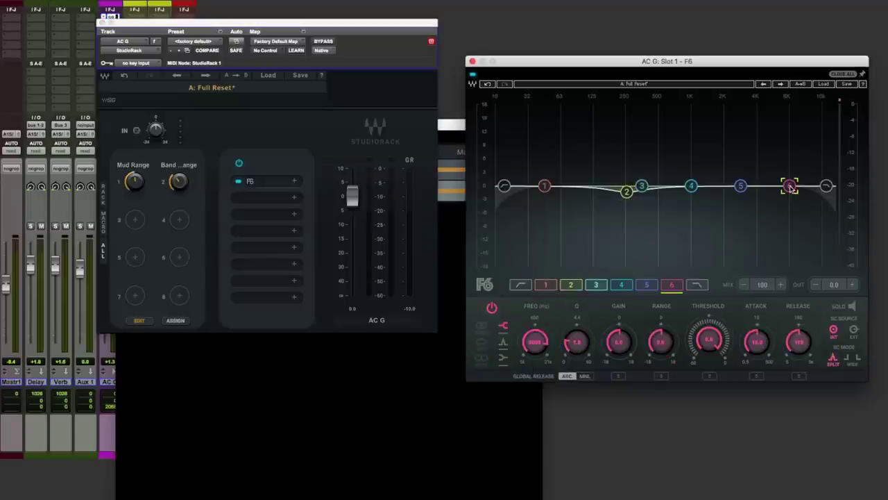
{"action": "right_click", "coordinate": [618, 342]}
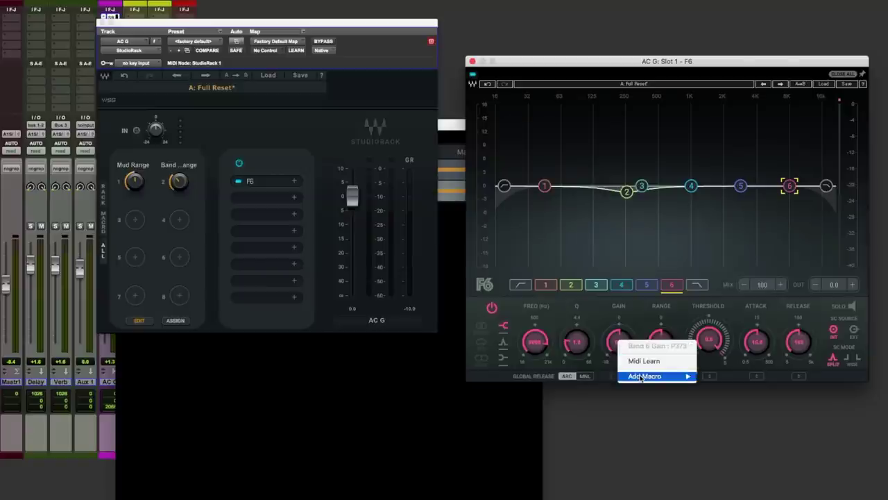
{"action": "mouse_move", "coordinate": [689, 381]}
{"action": "left_click", "coordinate": [715, 385]}
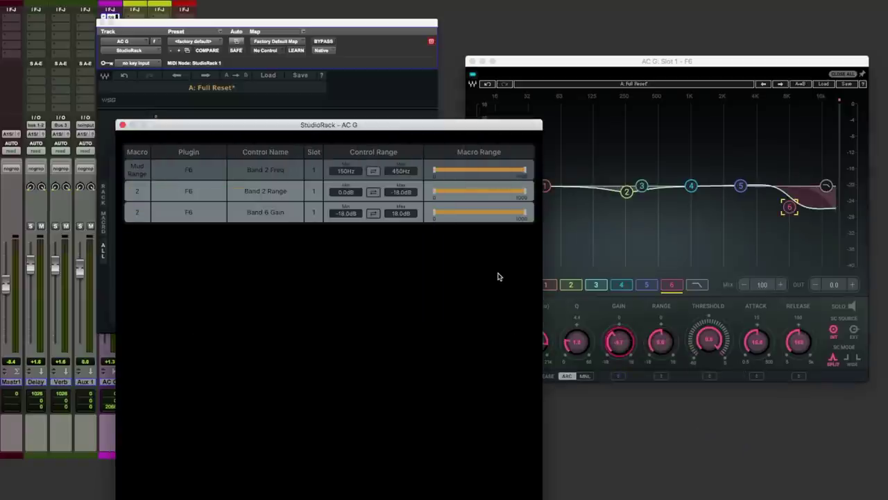
Set the minimum of the Band 6 Gain control range to 0 dB
{"action": "left_click", "coordinate": [346, 31]}
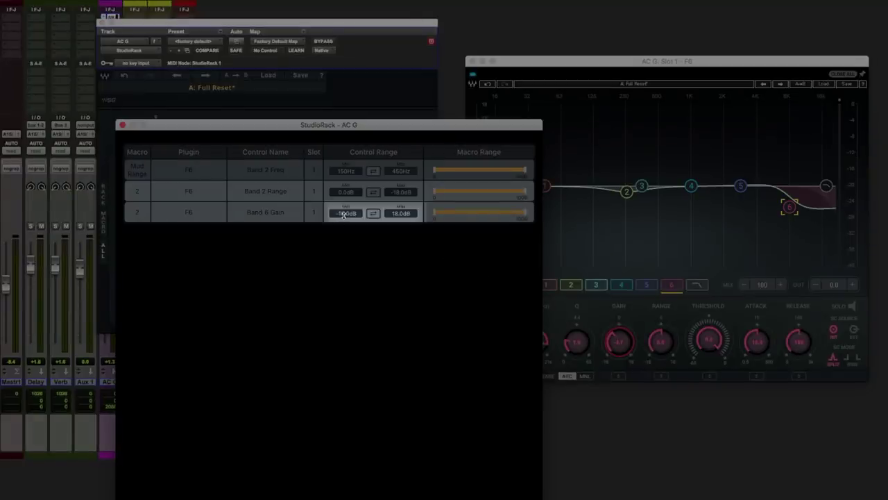
{"action": "left_click", "coordinate": [342, 214]}
{"action": "type", "text": "0"}
{"action": "key", "text": "Return"}
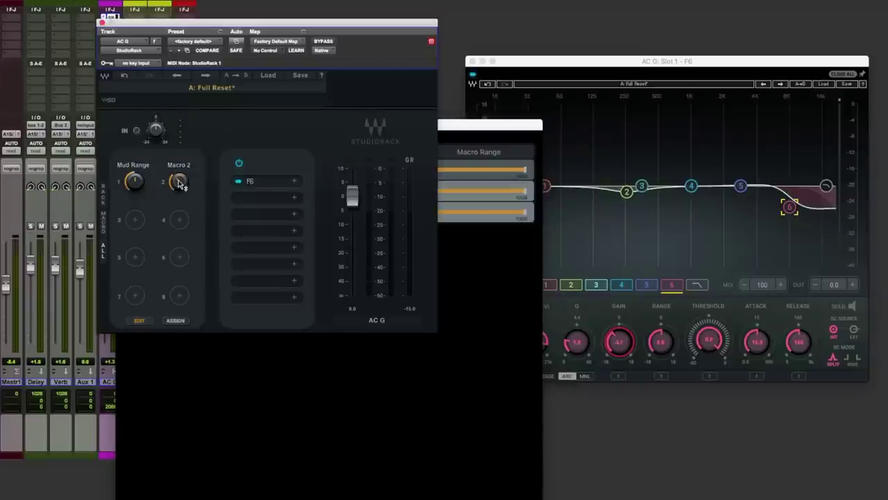
Sweep the Macro 2 knob down and back up during playback to hear the combined band 2 cut and band 6 boost
{"action": "left_click_drag", "start_coordinate": [179, 183], "coordinate": [181, 182]}
{"action": "scroll", "coordinate": [179, 184], "scroll_direction": "down", "scroll_amount": 3}
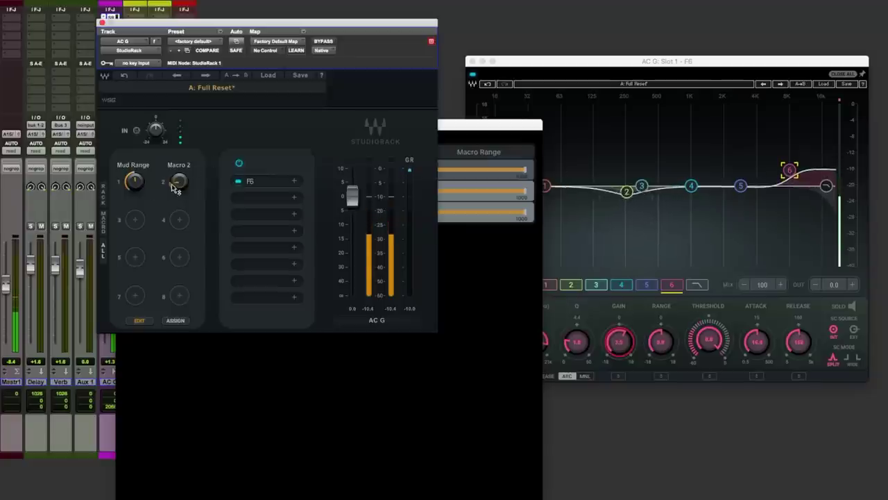
{"action": "scroll", "coordinate": [173, 186], "scroll_direction": "down", "scroll_amount": 2}
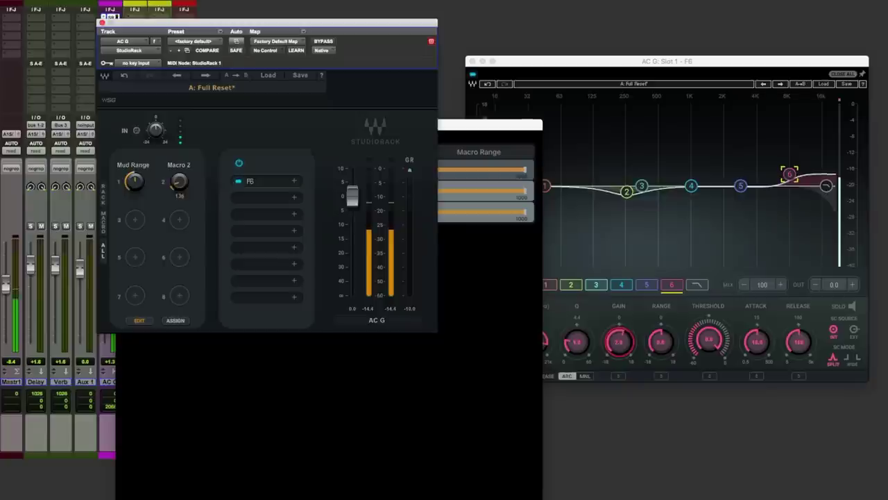
{"action": "left_click_drag", "start_coordinate": [179, 182], "coordinate": [179, 155]}
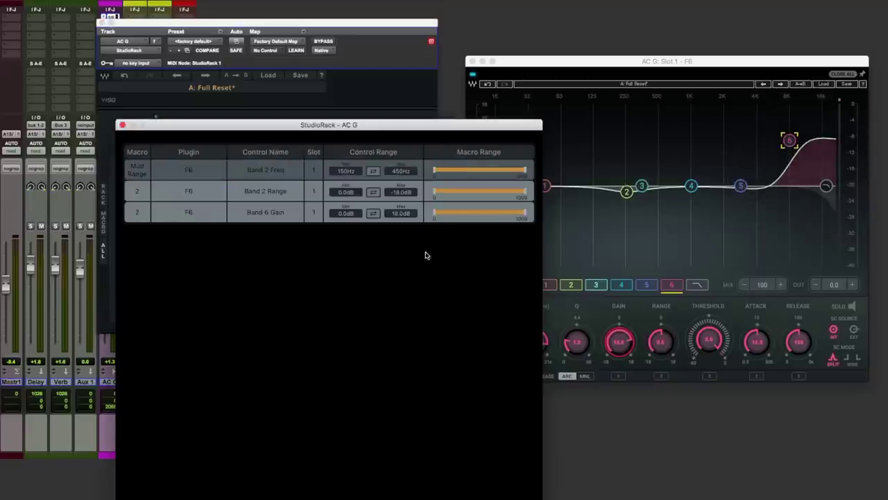
Set the maximum of the Band 6 Gain control range to 6 dB
{"action": "double_click", "coordinate": [397, 214]}
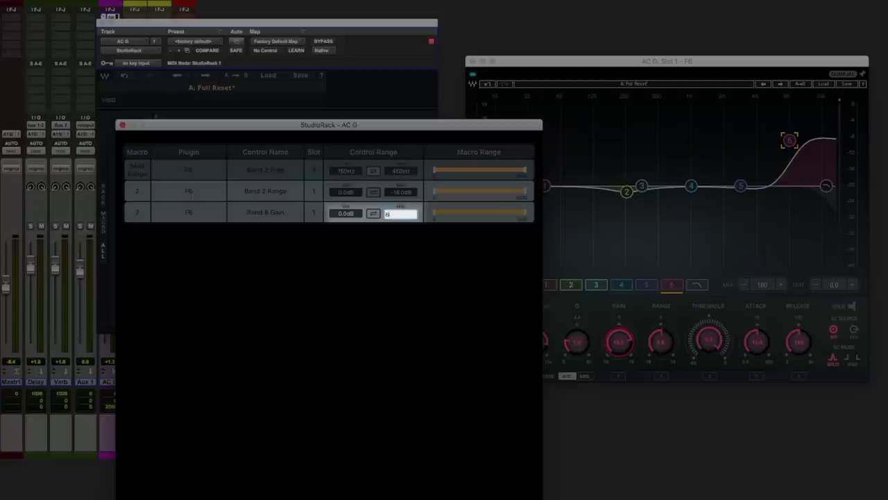
{"action": "key", "text": "Return"}
{"action": "left_click", "coordinate": [357, 25]}
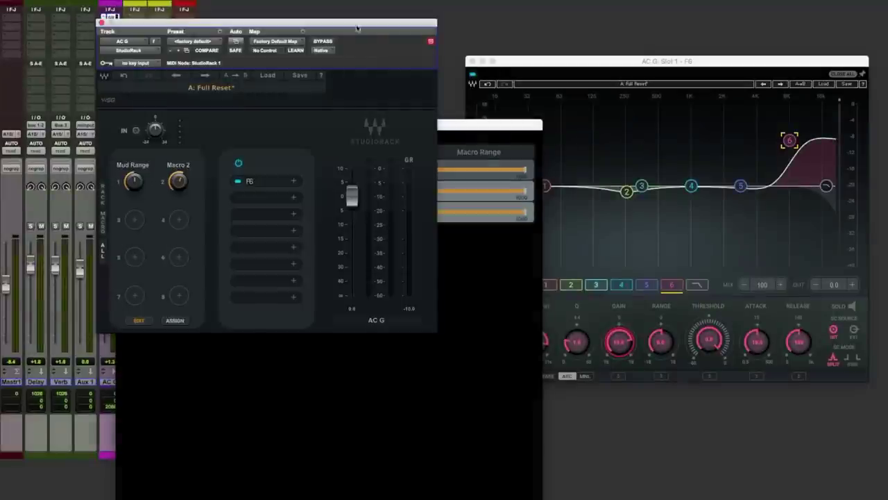
Play the track and readjust the Macro 2 and Mud Range knobs using the limited band 6 boost
{"action": "left_click_drag", "start_coordinate": [179, 182], "coordinate": [178, 175]}
{"action": "key", "text": "space"}
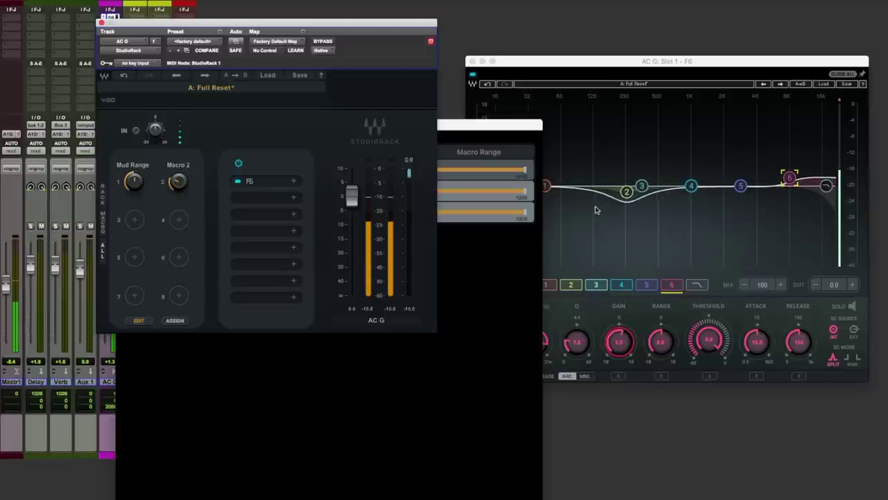
{"action": "left_click_drag", "start_coordinate": [178, 184], "coordinate": [134, 182]}
{"action": "key", "text": "space"}
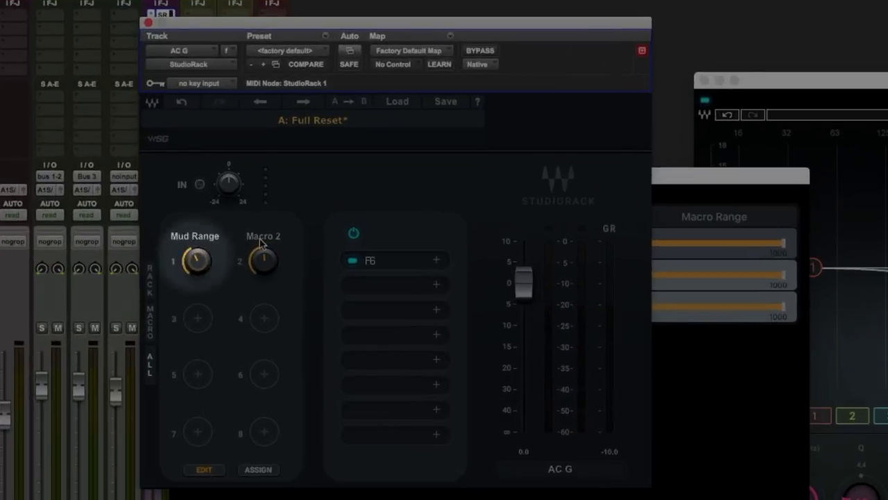
Rename Macro 2 as Mud Remove
{"action": "double_click", "coordinate": [262, 235]}
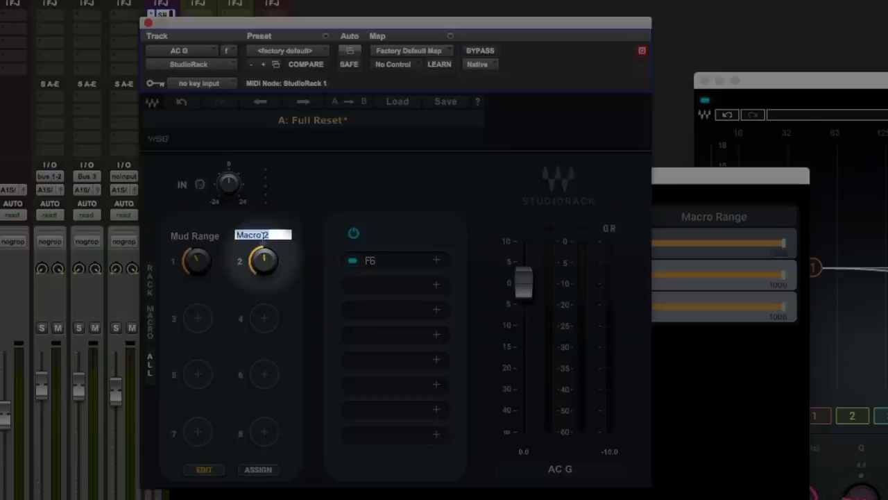
{"action": "type", "text": "Mud Remove"}
{"action": "key", "text": "Return"}
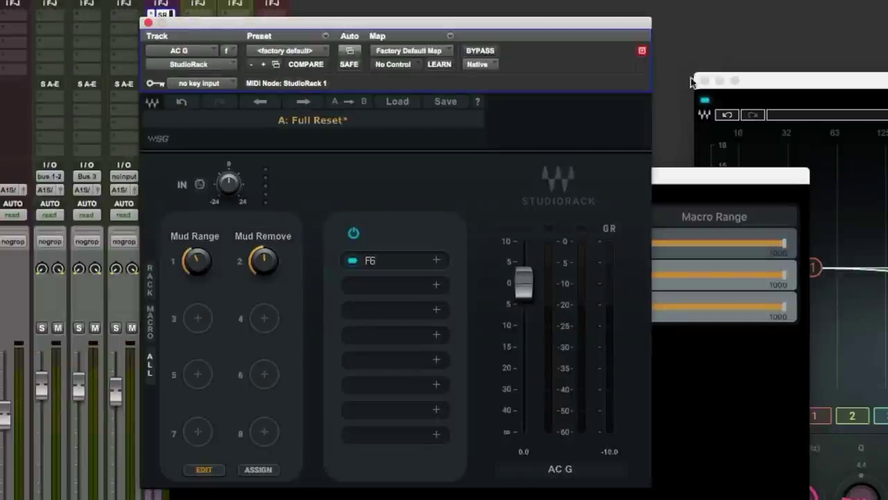
Close the F6 window and insert the DeEsser(mono) plugin in the rack's second slot
{"action": "left_click", "coordinate": [704, 81]}
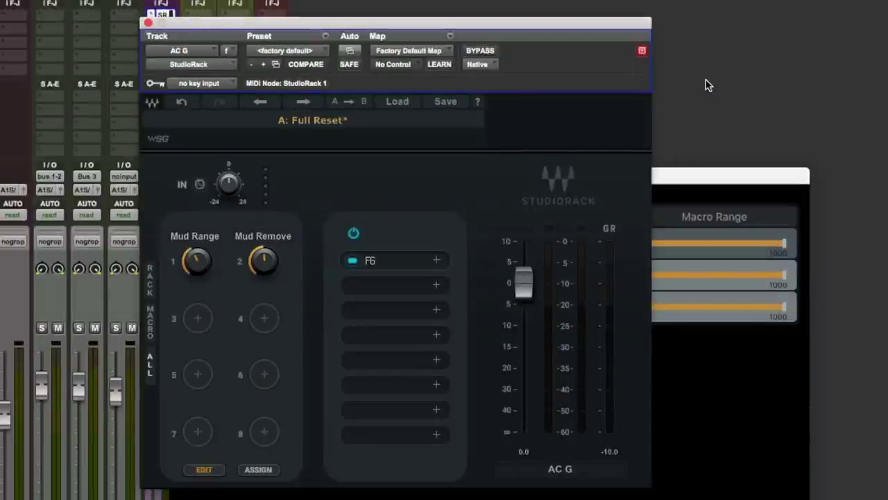
{"action": "left_click", "coordinate": [424, 291]}
{"action": "type", "text": "Dee"}
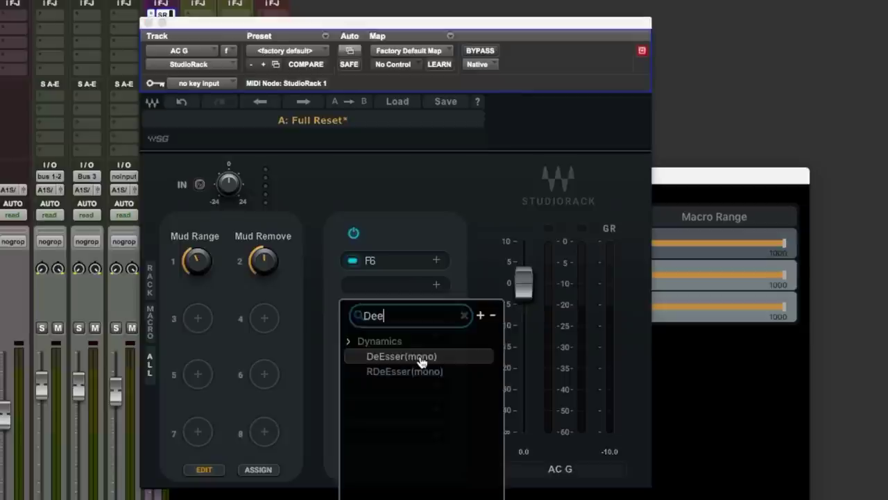
{"action": "left_click", "coordinate": [420, 358]}
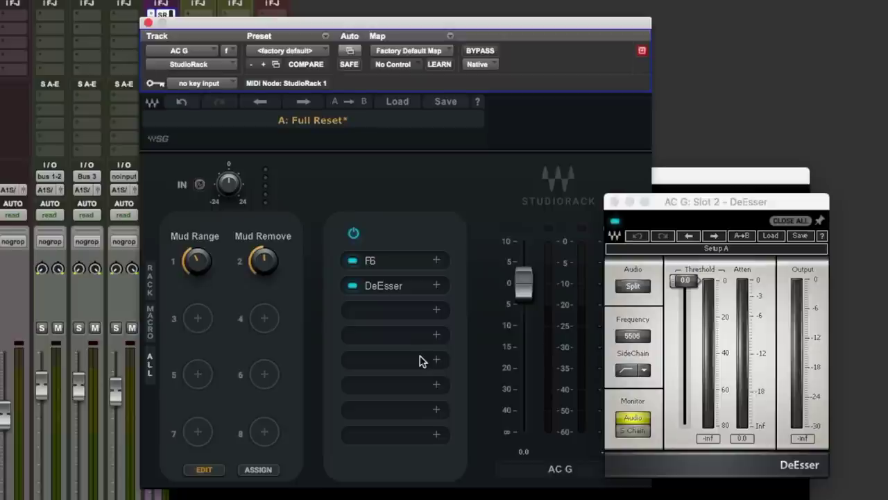
Set the DeEsser's frequency to 3000 Hz
{"action": "double_click", "coordinate": [633, 336]}
{"action": "type", "text": "3000"}
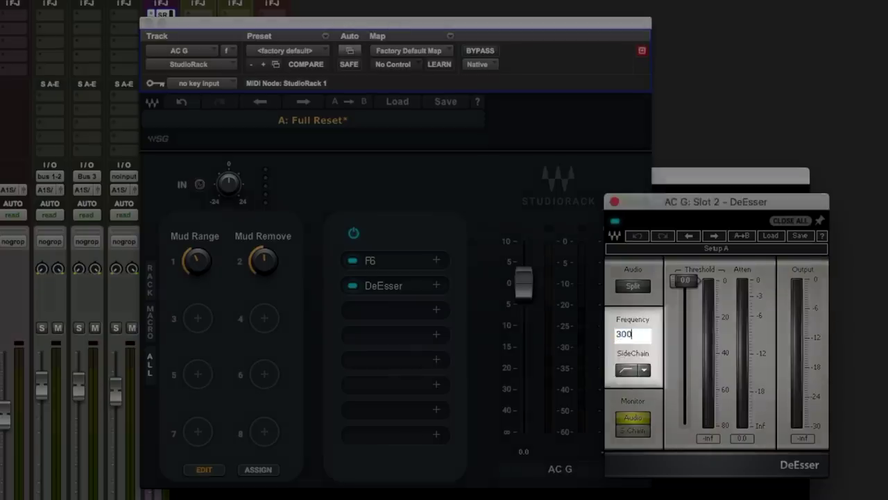
{"action": "key", "text": "Return"}
Assign the DeEsser's threshold to Macro 3 and rename that macro as Deharsh
{"action": "right_click", "coordinate": [685, 281]}
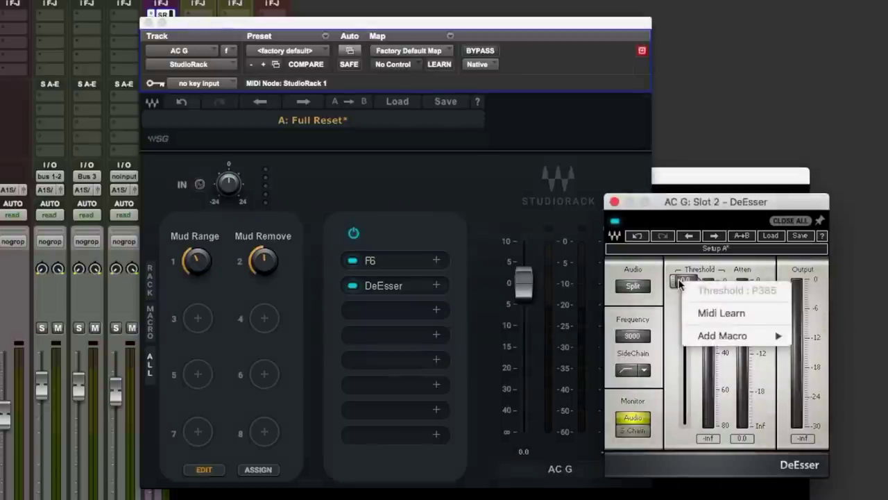
{"action": "mouse_move", "coordinate": [733, 338]}
{"action": "left_click", "coordinate": [829, 363]}
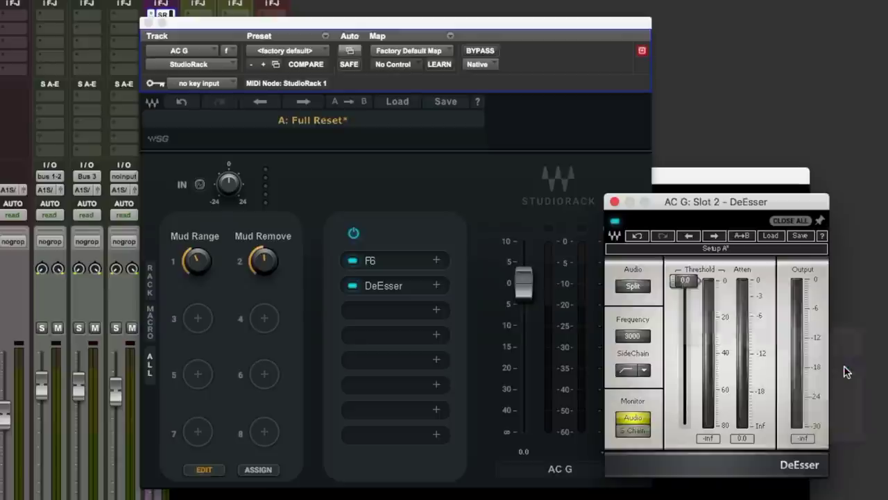
{"action": "double_click", "coordinate": [195, 291]}
{"action": "type", "text": "Deharsh"}
{"action": "key", "text": "Return"}
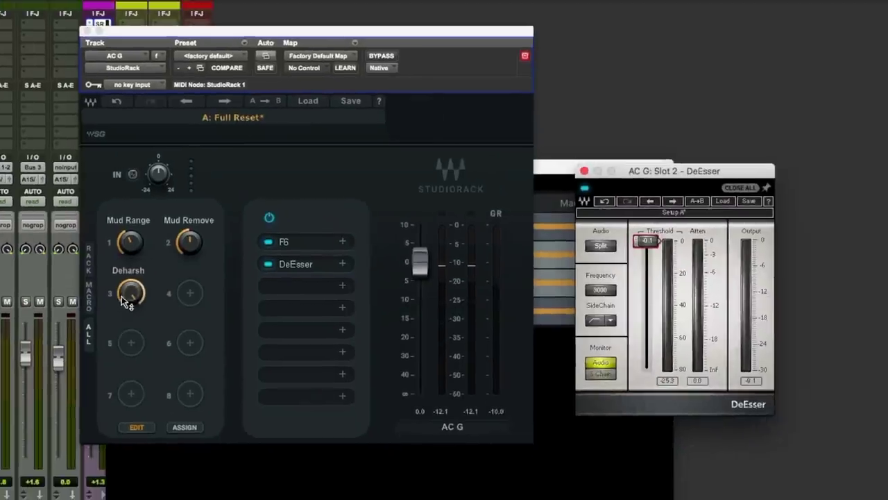
Audition the Deharsh knob at a threshold of about -32, and return it to 0
{"action": "mouse_move", "coordinate": [124, 296]}
{"action": "left_mouse_down"}
{"action": "mouse_move", "coordinate": [134, 295]}
{"action": "mouse_move", "coordinate": [134, 327]}
{"action": "left_mouse_up"}
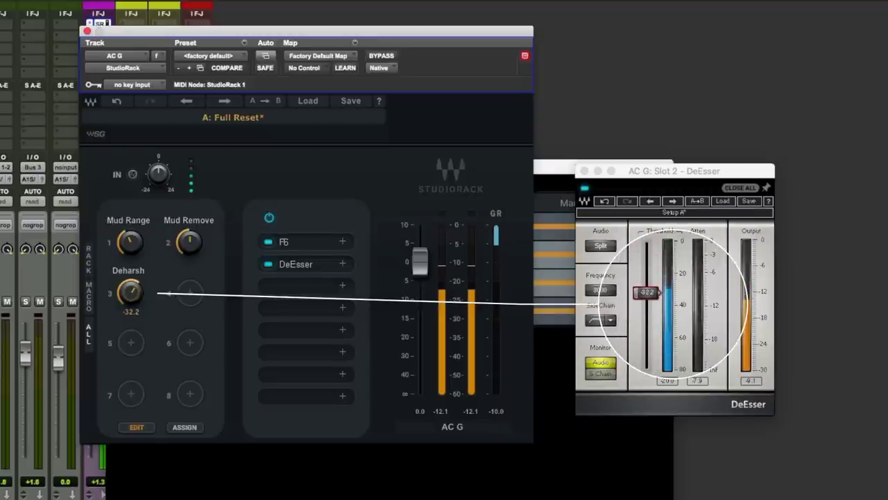
{"action": "left_click_drag", "start_coordinate": [134, 291], "coordinate": [134, 290]}
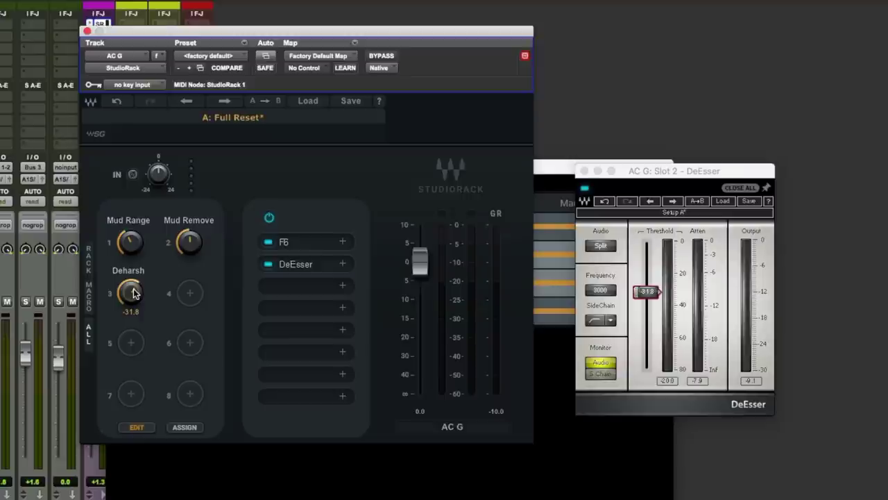
{"action": "left_click_drag", "start_coordinate": [135, 293], "coordinate": [136, 257]}
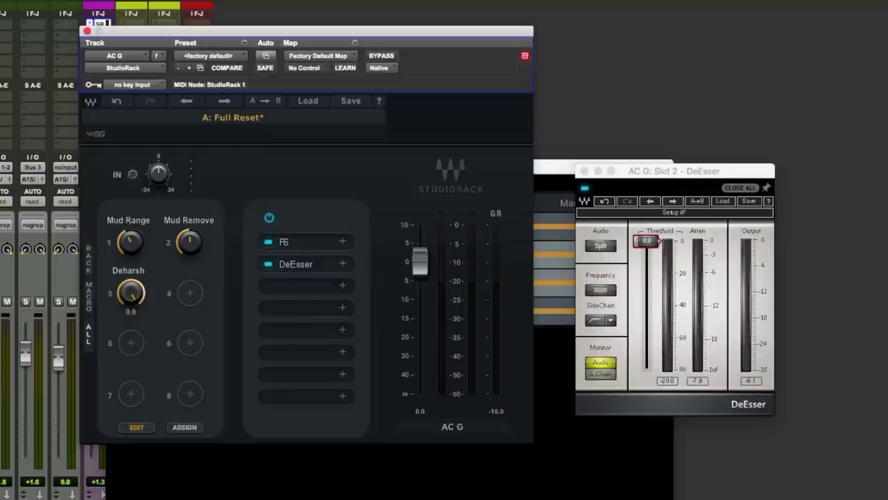
Set the maximum of the Deharsh macro's DeEsser threshold range to -40 dB
{"action": "left_click", "coordinate": [137, 427]}
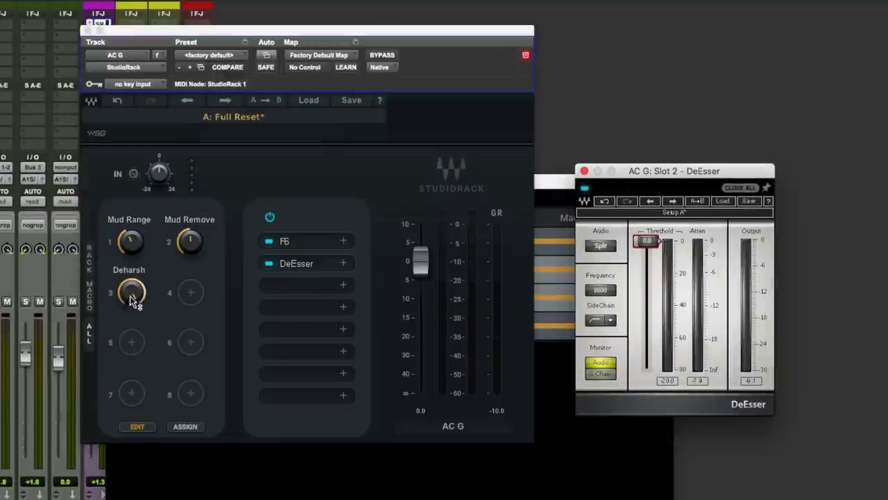
{"action": "mouse_move", "coordinate": [133, 294]}
{"action": "left_mouse_down"}
{"action": "mouse_move", "coordinate": [132, 284]}
{"action": "mouse_move", "coordinate": [131, 319]}
{"action": "left_mouse_up"}
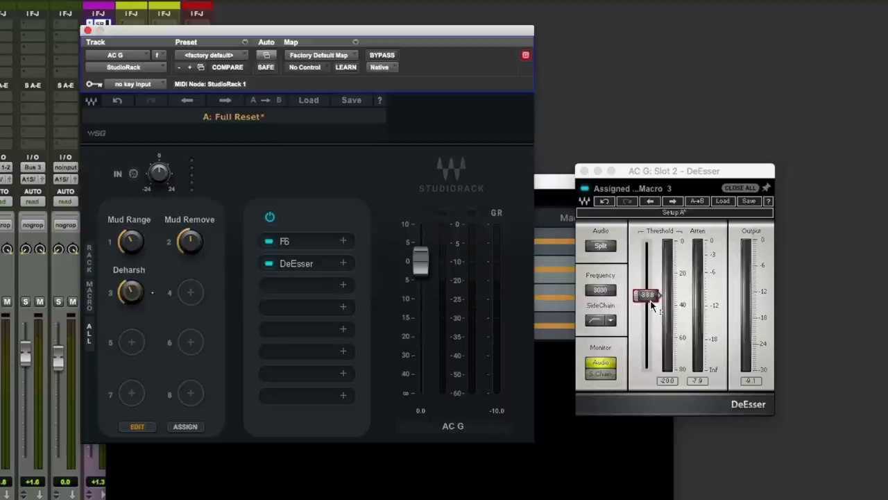
{"action": "left_click", "coordinate": [137, 426]}
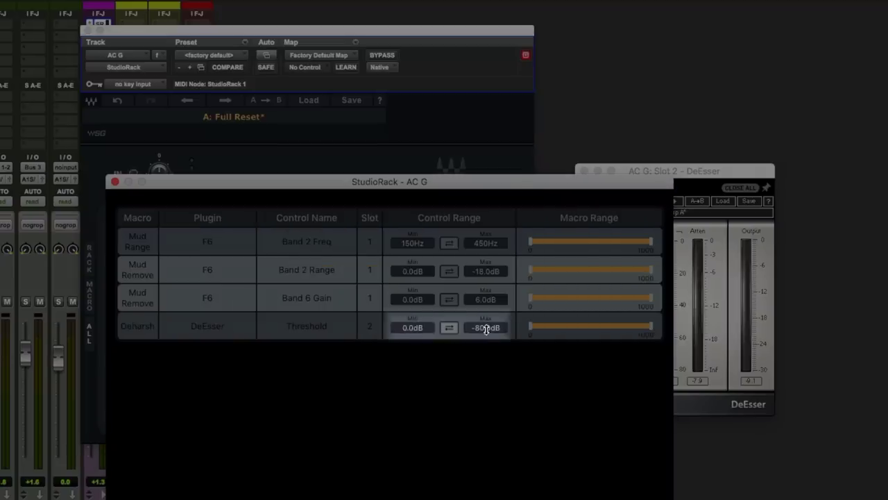
{"action": "double_click", "coordinate": [487, 328]}
{"action": "type", "text": "-"}
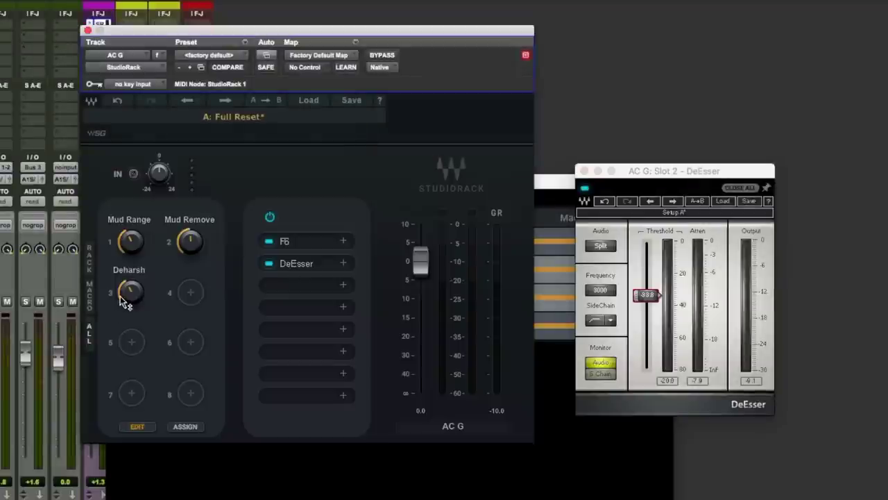
Audition the Deharsh knob across its range down to -40, and return it to 0
{"action": "mouse_move", "coordinate": [122, 297]}
{"action": "left_mouse_down"}
{"action": "mouse_move", "coordinate": [118, 323]}
{"action": "mouse_move", "coordinate": [129, 282]}
{"action": "left_mouse_up"}
{"action": "left_click_drag", "start_coordinate": [131, 321], "coordinate": [130, 340]}
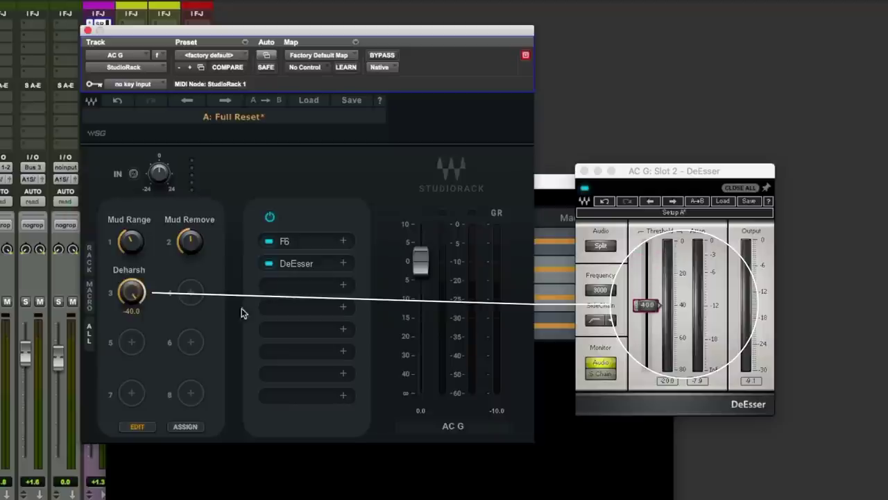
{"action": "left_click_drag", "start_coordinate": [130, 291], "coordinate": [130, 263]}
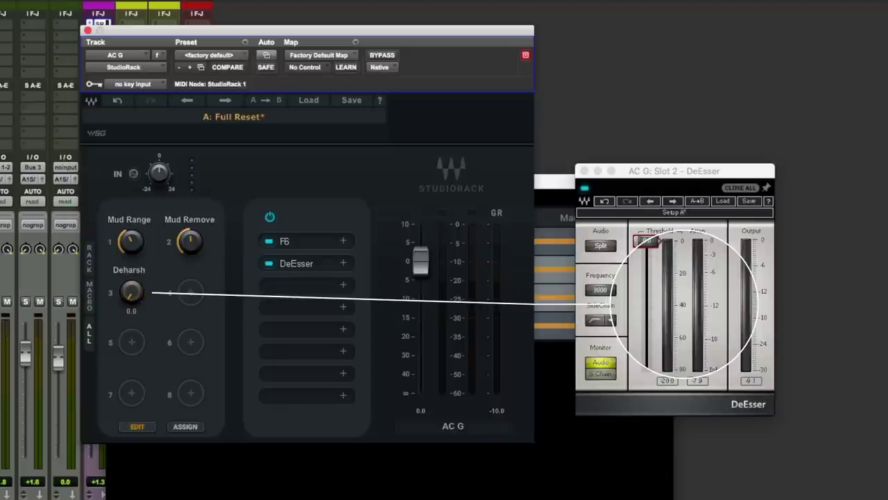
Insert the Q2(mono) equalizer in the rack's third slot
{"action": "left_click", "coordinate": [304, 286]}
{"action": "type", "text": "q2"}
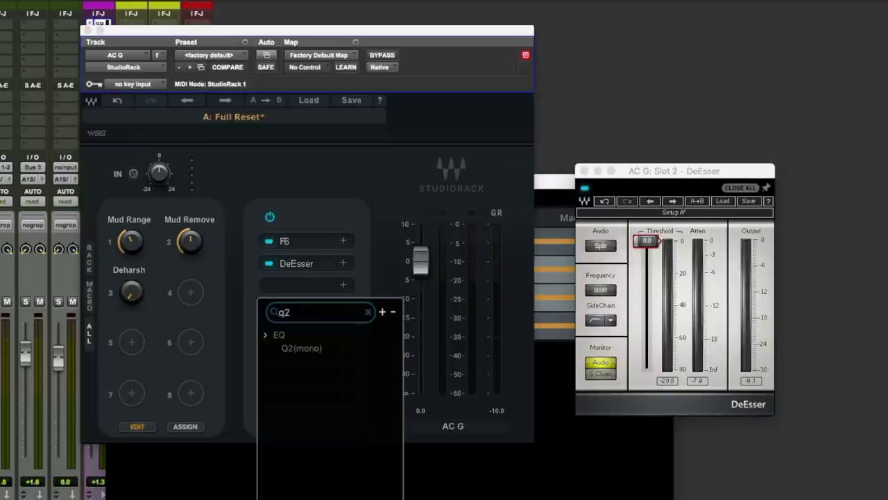
{"action": "left_click", "coordinate": [328, 349]}
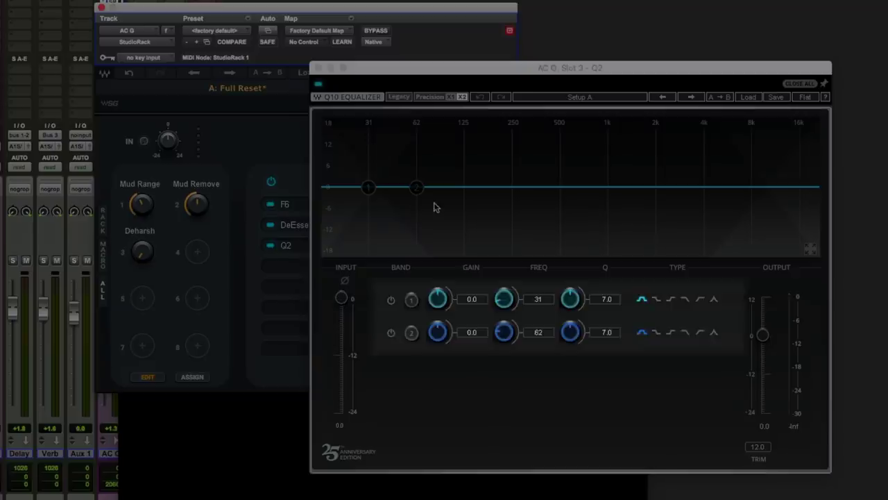
Turn on both Q2 bands, with band 1 as a high-pass filter near 26 Hz and band 2 boosted about 3.1 near 56 Hz
{"action": "left_click", "coordinate": [391, 333]}
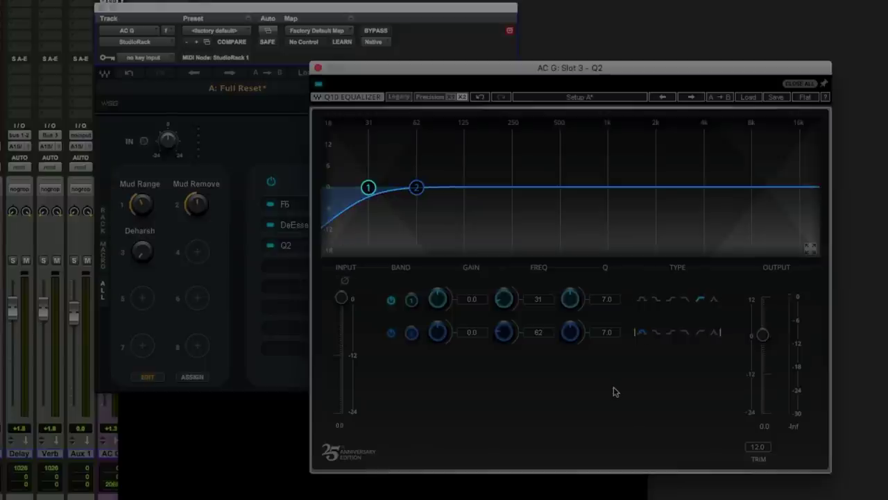
{"action": "left_click_drag", "start_coordinate": [416, 187], "coordinate": [397, 174]}
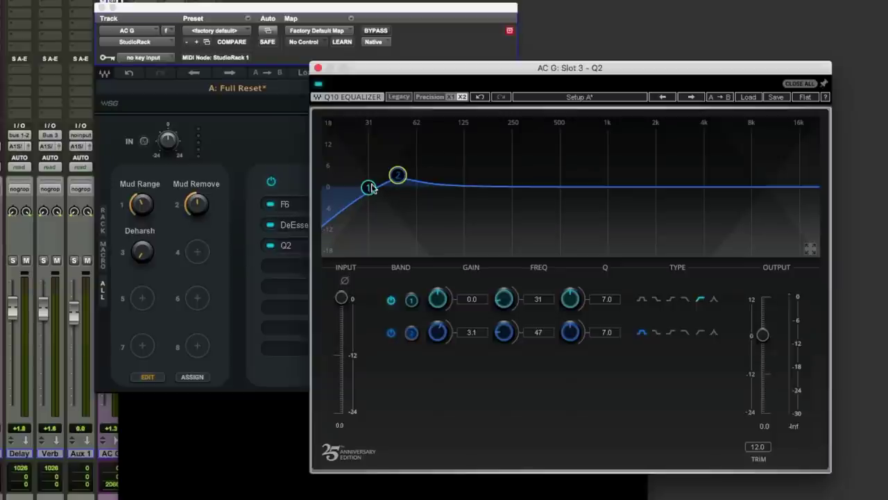
{"action": "mouse_move", "coordinate": [505, 299]}
{"action": "left_mouse_down"}
{"action": "mouse_move", "coordinate": [505, 275]}
{"action": "mouse_move", "coordinate": [503, 299]}
{"action": "left_mouse_up"}
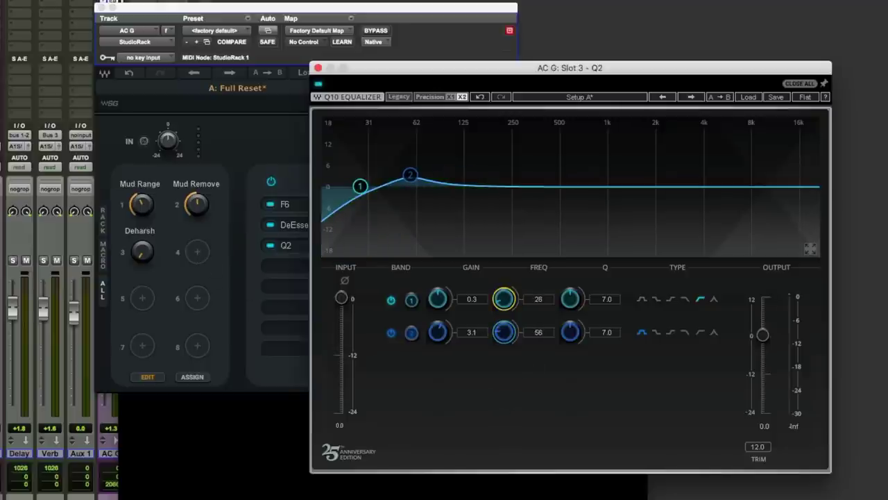
Assign the frequencies of Q2 band 1 and band 2 together to Macro 4
{"action": "right_click", "coordinate": [505, 300]}
{"action": "mouse_move", "coordinate": [555, 343]}
{"action": "left_click", "coordinate": [640, 377]}
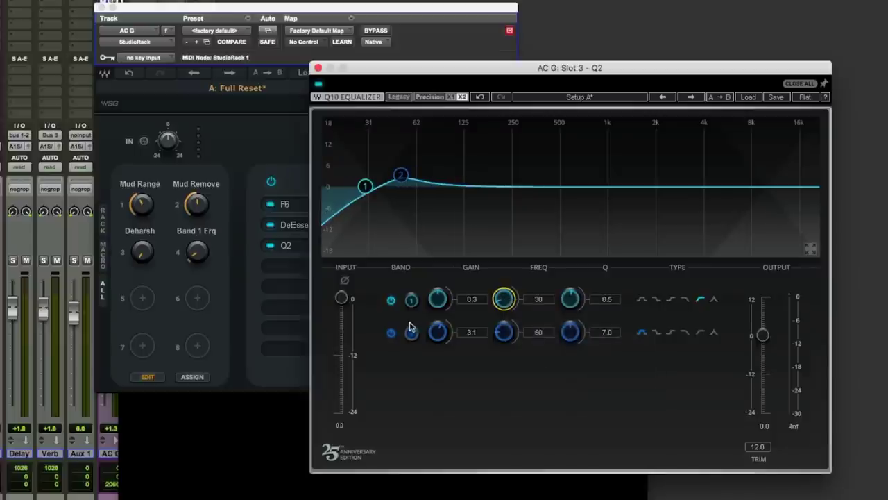
{"action": "right_click", "coordinate": [505, 333]}
{"action": "mouse_move", "coordinate": [555, 374]}
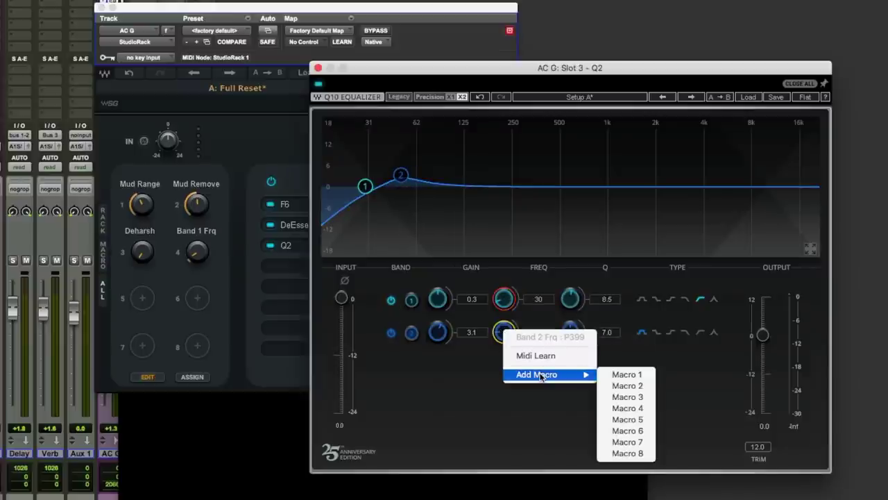
{"action": "left_click", "coordinate": [620, 410]}
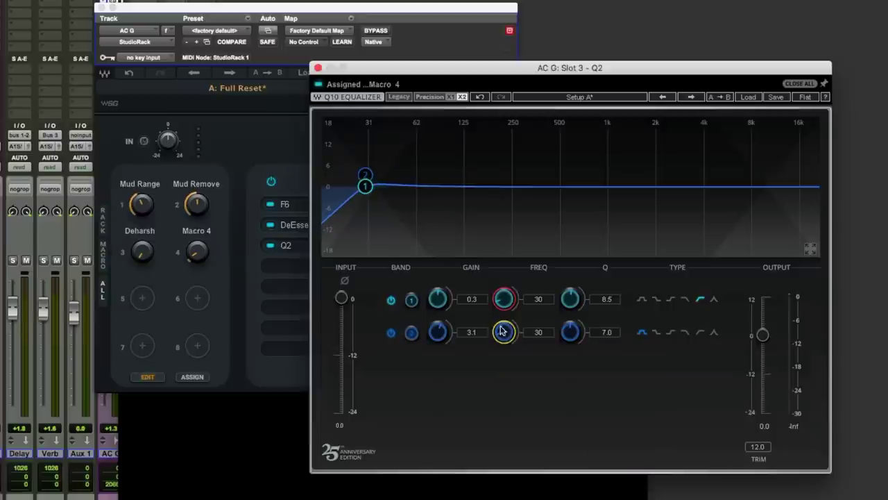
Raise Macro 4 until both Q2 bands sit at about 79 Hz, and set band 2's gain to about 6.8 and Q to 11.4
{"action": "left_click", "coordinate": [150, 378]}
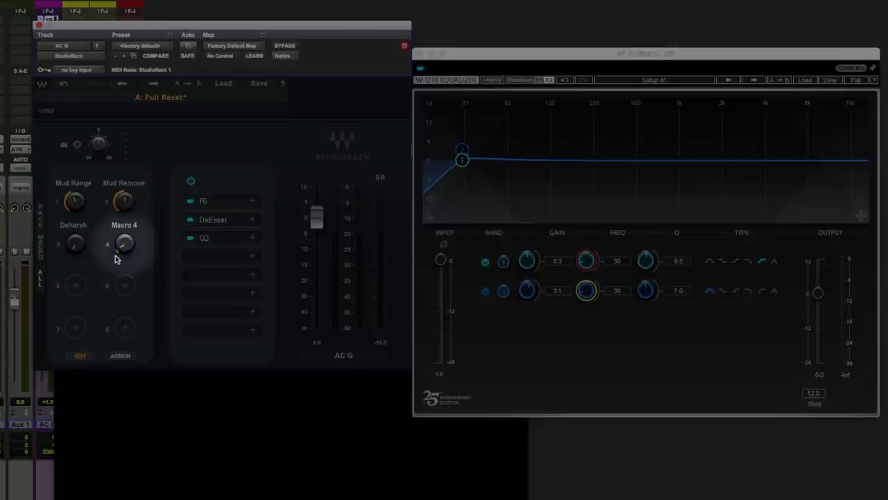
{"action": "left_click_drag", "start_coordinate": [123, 247], "coordinate": [123, 213]}
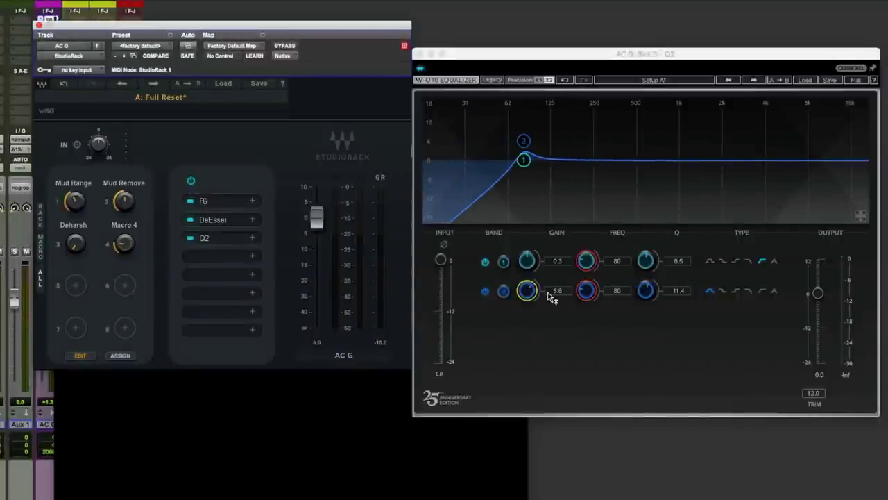
{"action": "left_click", "coordinate": [530, 294]}
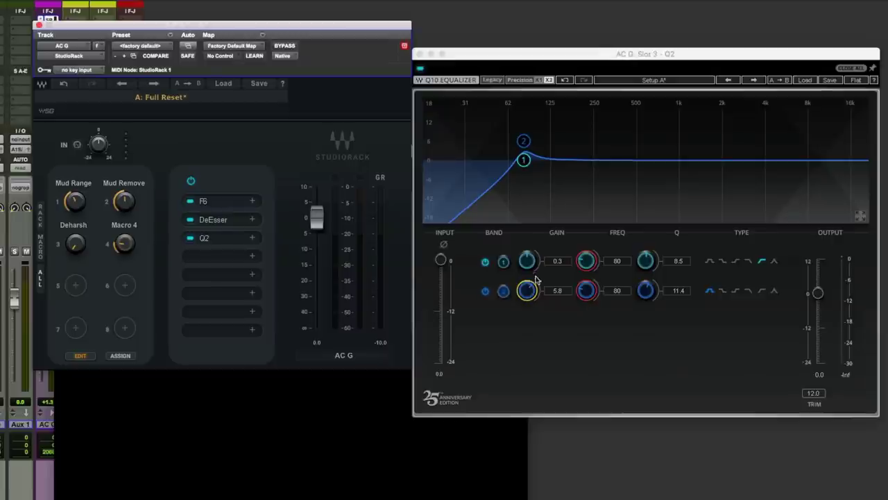
{"action": "mouse_move", "coordinate": [123, 244]}
{"action": "left_mouse_down"}
{"action": "mouse_move", "coordinate": [123, 281]}
{"action": "mouse_move", "coordinate": [123, 218]}
{"action": "mouse_move", "coordinate": [125, 240]}
{"action": "left_mouse_up"}
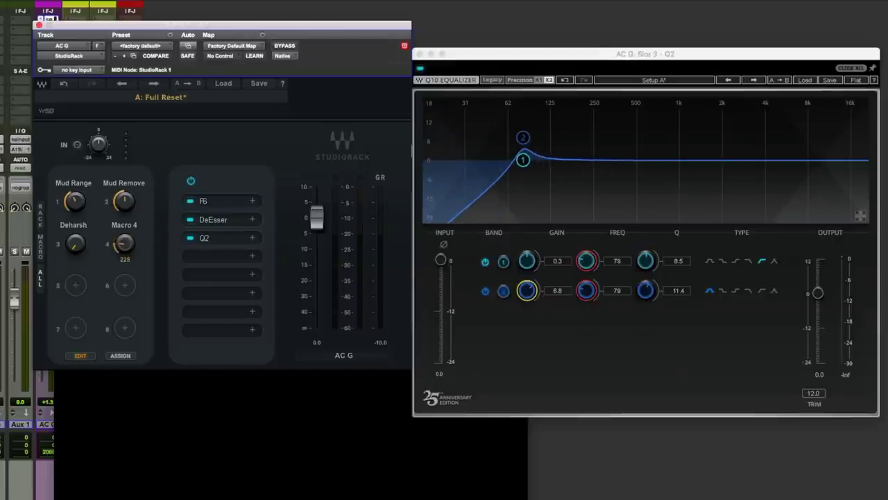
Rename Macro 4 as Low Cut
{"action": "double_click", "coordinate": [120, 224]}
{"action": "type", "text": "L"}
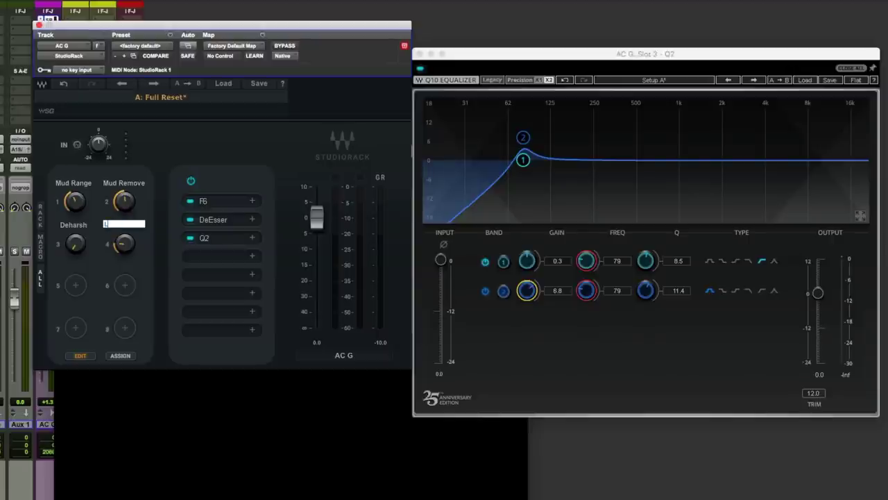
{"action": "type", "text": "ow Cut"}
{"action": "key", "text": "Return"}
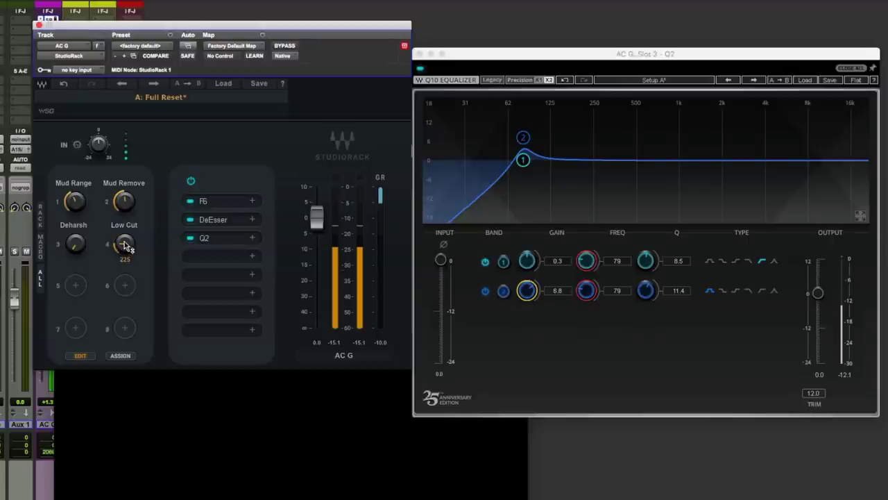
During playback, raise Low Cut until both Q2 bands reach about 151 Hz, and set Deharsh to about -27.5
{"action": "mouse_move", "coordinate": [125, 243]}
{"action": "left_mouse_down"}
{"action": "mouse_move", "coordinate": [125, 262]}
{"action": "mouse_move", "coordinate": [125, 218]}
{"action": "mouse_move", "coordinate": [125, 233]}
{"action": "left_mouse_up"}
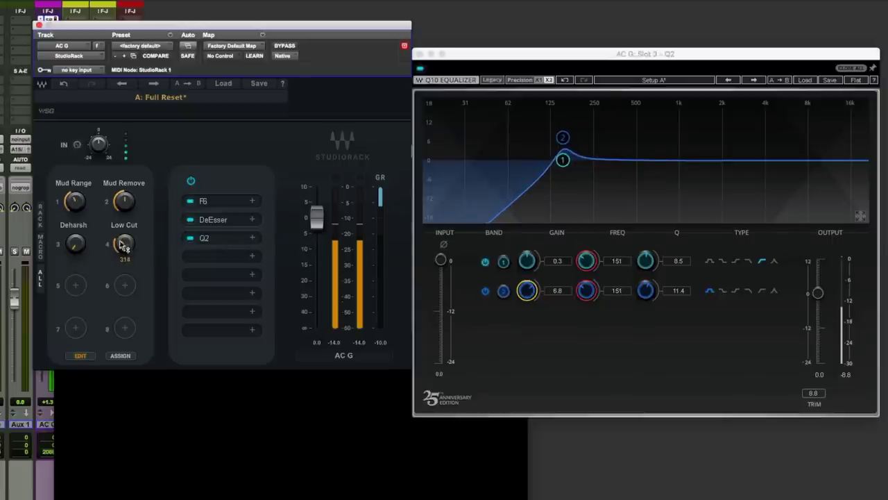
{"action": "mouse_move", "coordinate": [76, 245]}
{"action": "left_mouse_down"}
{"action": "mouse_move", "coordinate": [76, 232]}
{"action": "mouse_move", "coordinate": [75, 251]}
{"action": "left_mouse_up"}
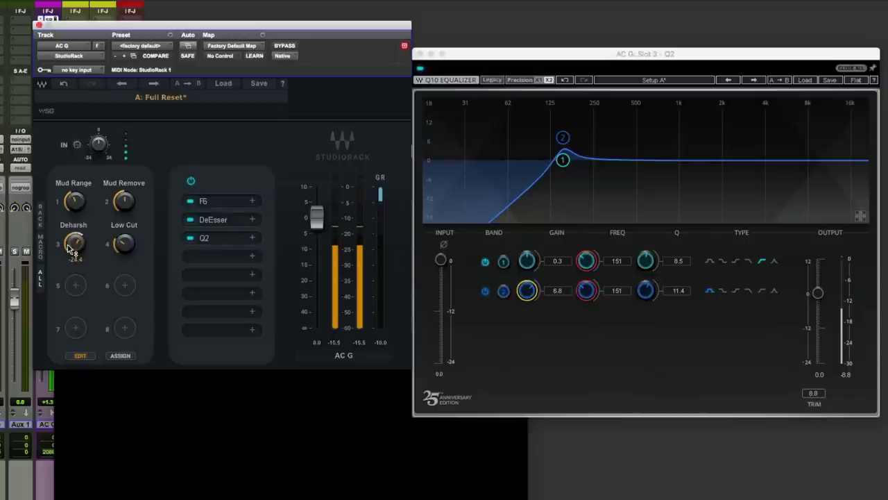
{"action": "left_click_drag", "start_coordinate": [70, 251], "coordinate": [69, 256]}
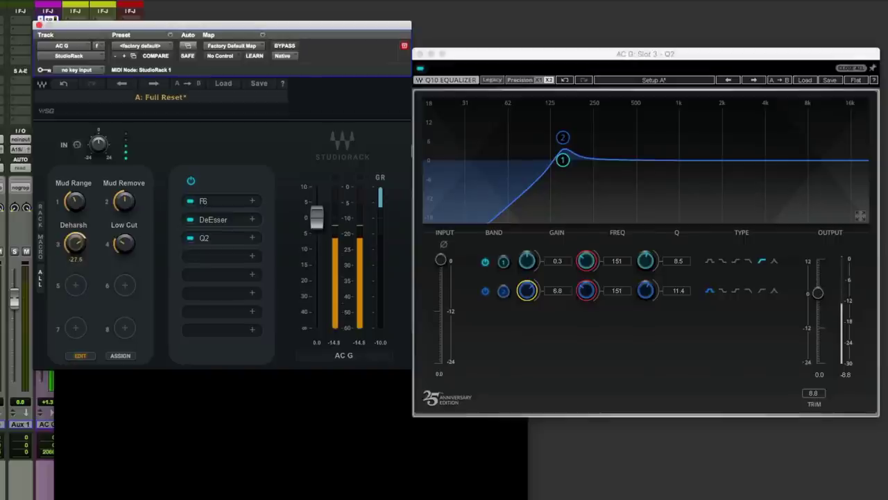
Compare the sound by bypassing and re-enabling the whole plugin rack twice
{"action": "left_click", "coordinate": [191, 182]}
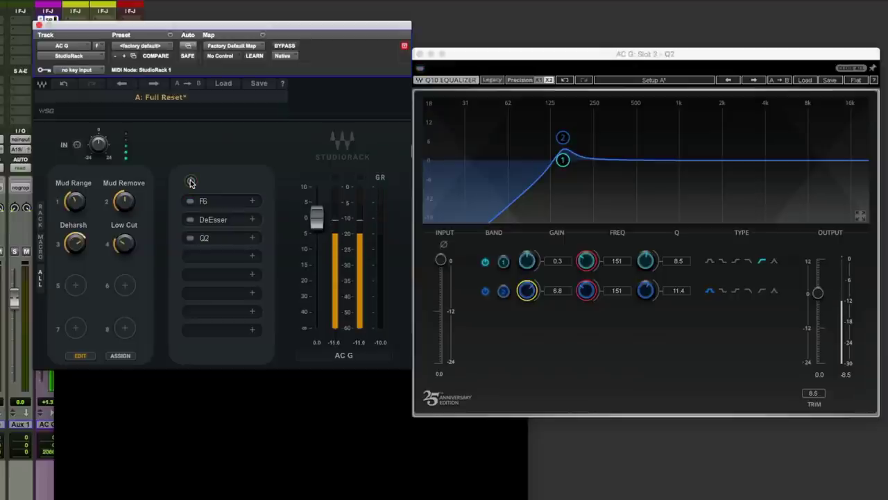
{"action": "left_click", "coordinate": [191, 182]}
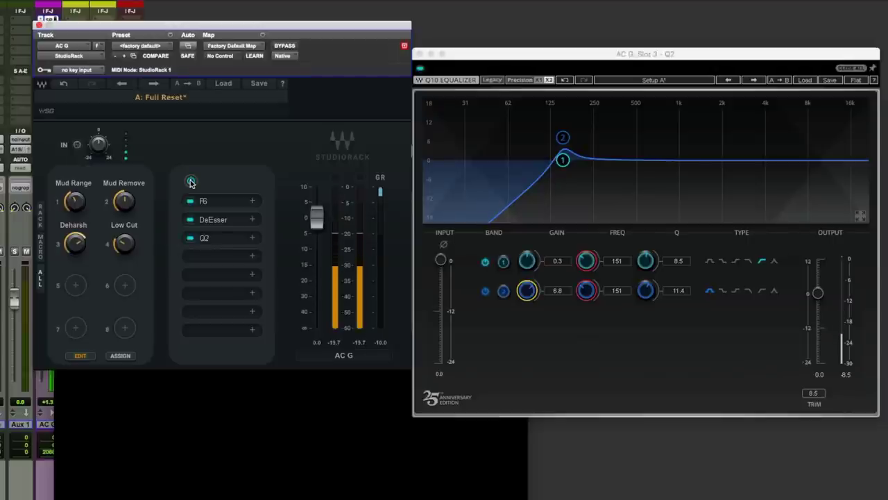
{"action": "left_click", "coordinate": [192, 183]}
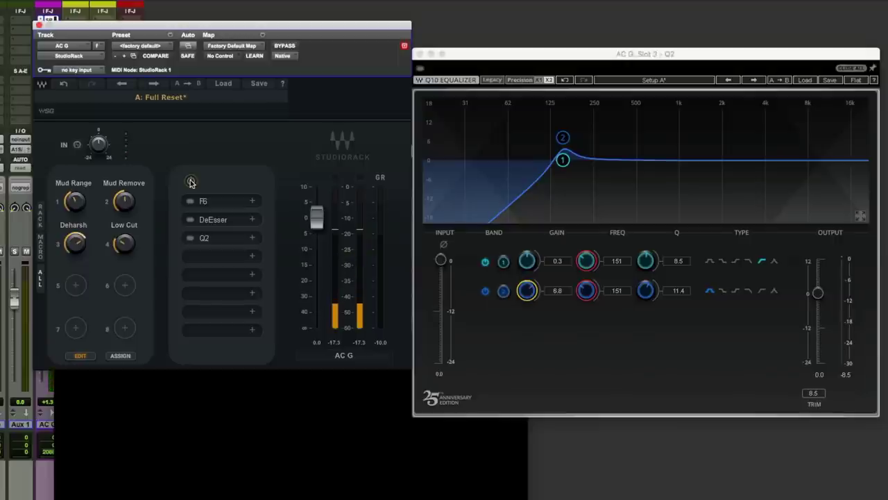
{"action": "left_click", "coordinate": [191, 183]}
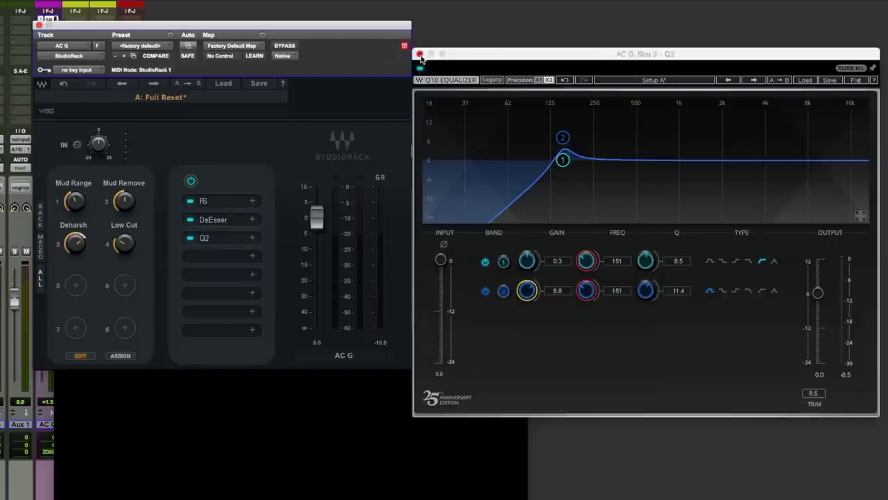
Close the Q2 window and insert the CLA-76 compressor in the rack's fourth slot
{"action": "left_click", "coordinate": [420, 55]}
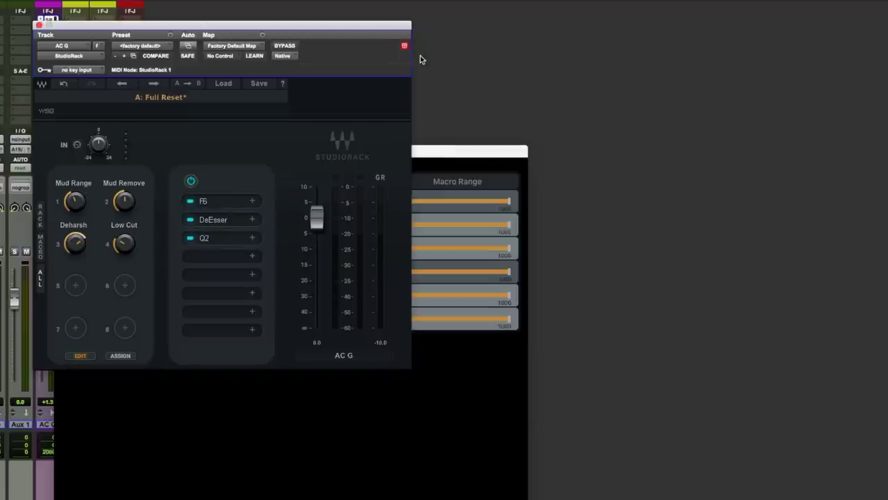
{"action": "left_click", "coordinate": [217, 260]}
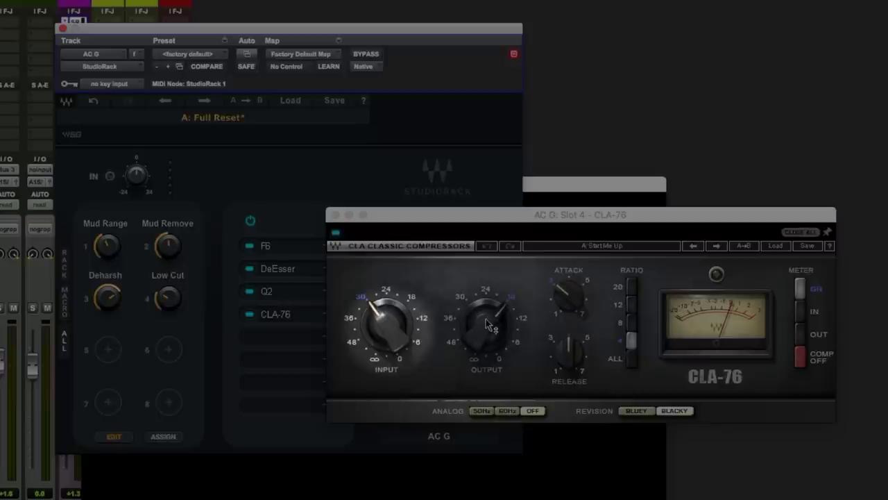
Assign the CLA-76's Input and Output together to Macro 5, and bring the macro mapping window forward
{"action": "mouse_move", "coordinate": [467, 326]}
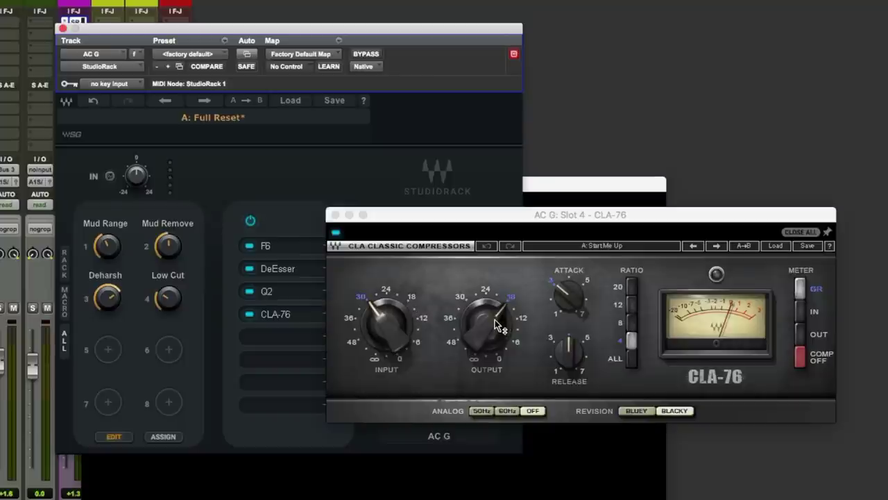
{"action": "mouse_move", "coordinate": [491, 320]}
{"action": "right_click", "coordinate": [386, 322]}
{"action": "mouse_move", "coordinate": [436, 376]}
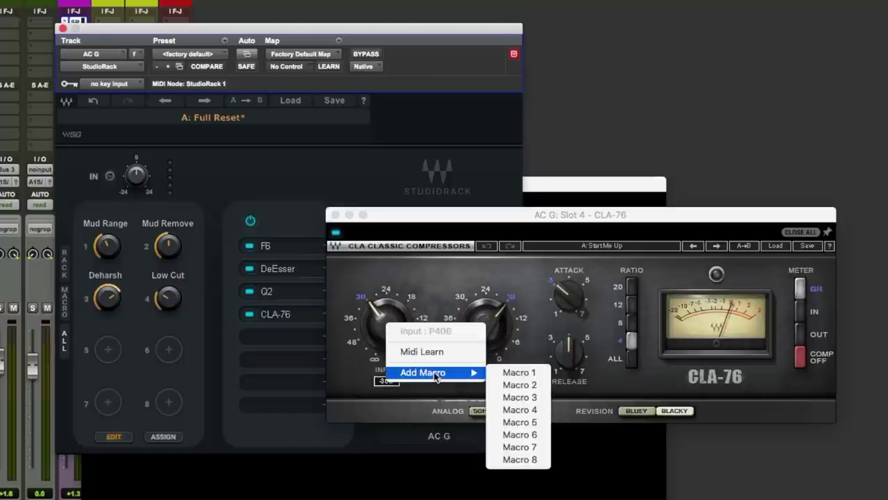
{"action": "left_click", "coordinate": [513, 422]}
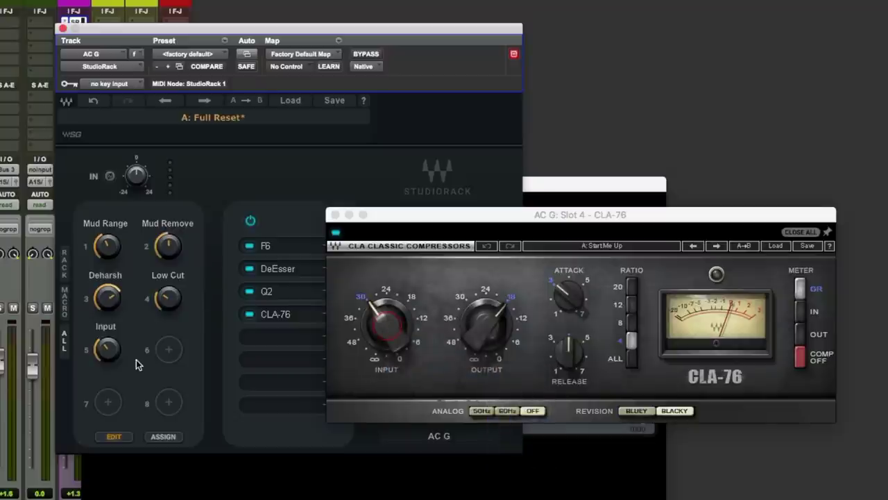
{"action": "right_click", "coordinate": [491, 326]}
{"action": "mouse_move", "coordinate": [524, 379]}
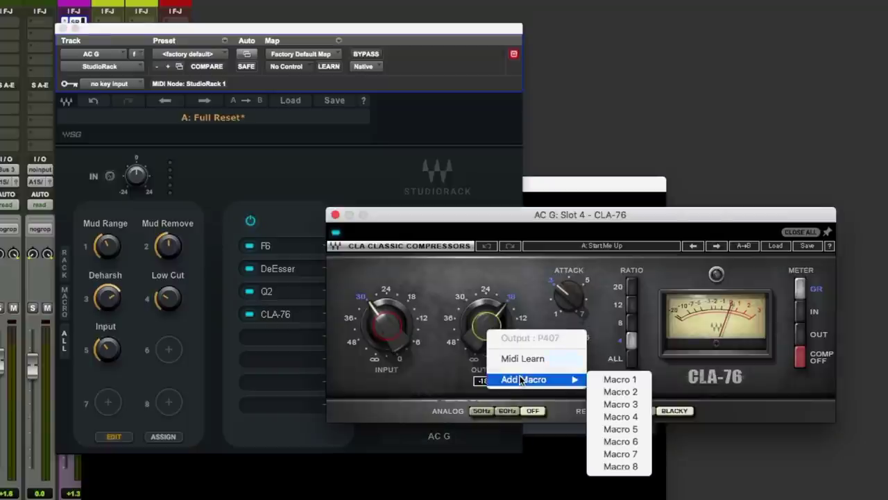
{"action": "left_click", "coordinate": [622, 429]}
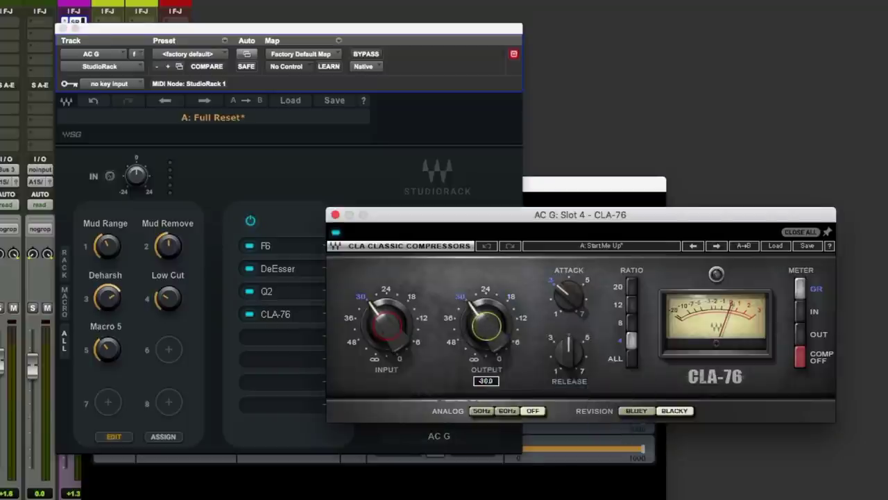
{"action": "left_click", "coordinate": [420, 480]}
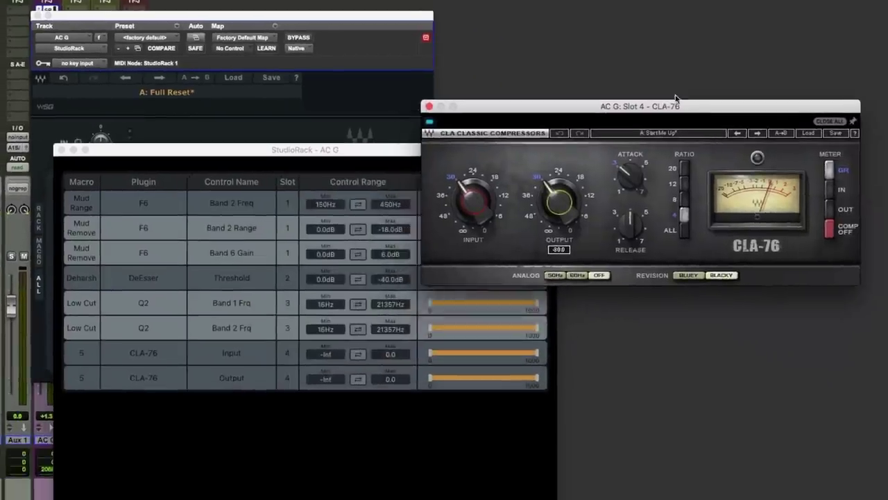
Turn Macro 5 to try the CLA-76's Input and Output together, and invert the Output's control range in the macro mapping
{"action": "mouse_move", "coordinate": [76, 298]}
{"action": "left_mouse_down"}
{"action": "mouse_move", "coordinate": [76, 311]}
{"action": "mouse_move", "coordinate": [75, 256]}
{"action": "mouse_move", "coordinate": [75, 306]}
{"action": "mouse_move", "coordinate": [75, 271]}
{"action": "left_mouse_up"}
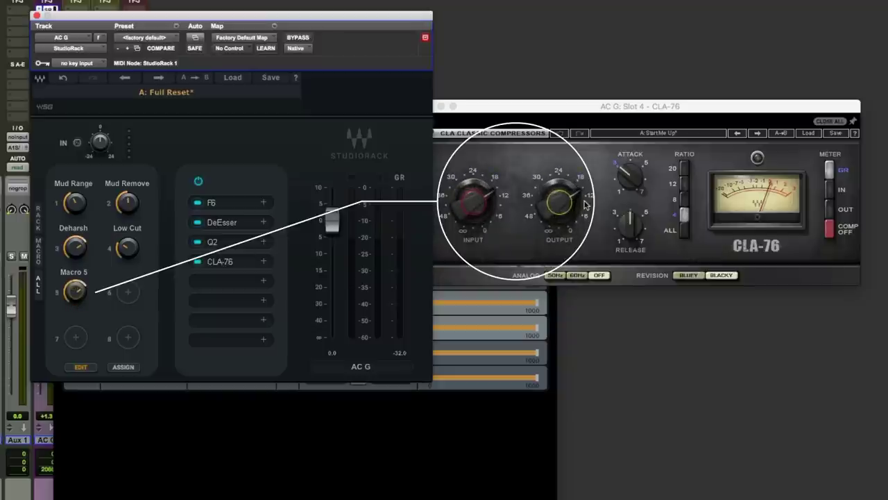
{"action": "left_click_drag", "start_coordinate": [77, 295], "coordinate": [78, 307]}
{"action": "left_click", "coordinate": [393, 476]}
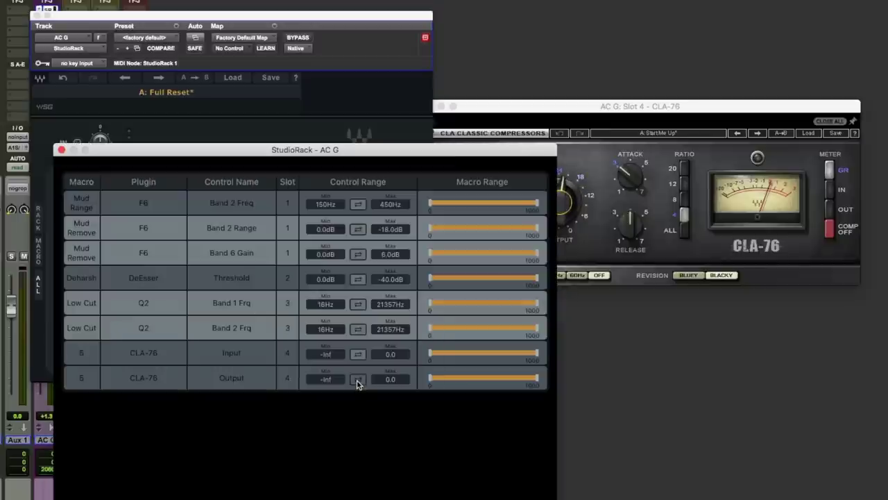
{"action": "left_click", "coordinate": [358, 381]}
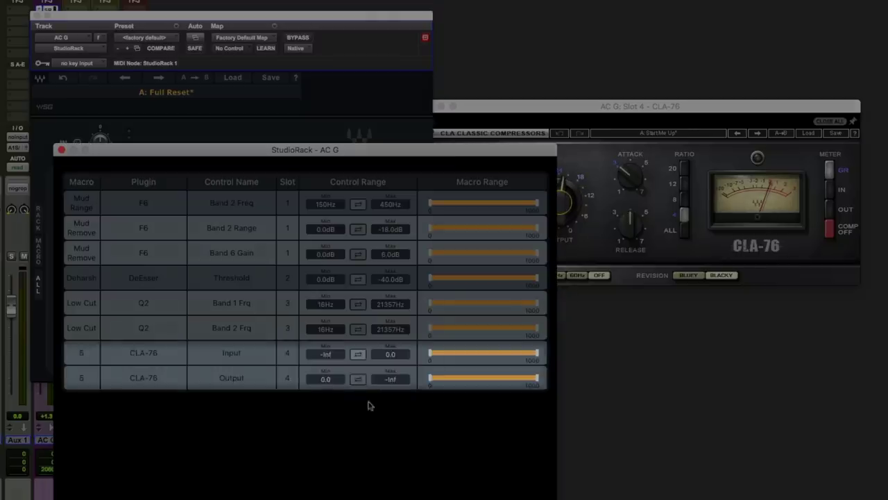
Turn Macro 5 to check how the CLA-76's Input and Output move against each other
{"action": "left_click", "coordinate": [481, 108]}
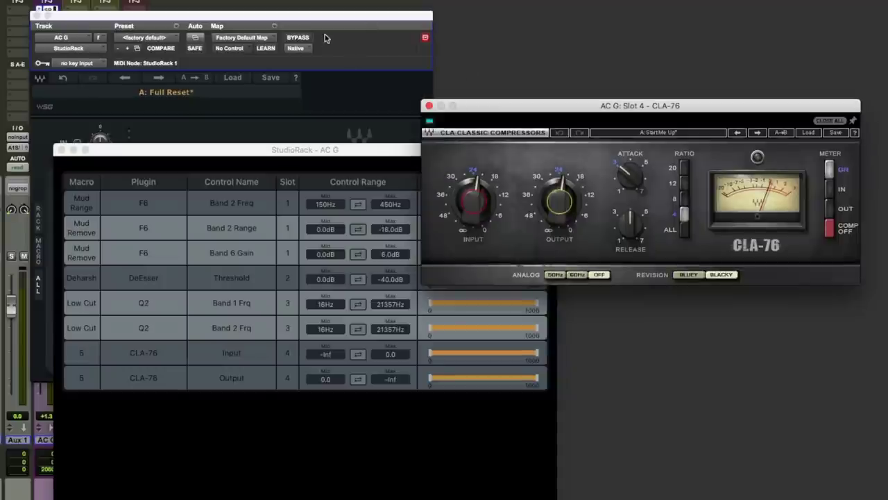
{"action": "left_click", "coordinate": [339, 25]}
{"action": "mouse_move", "coordinate": [70, 298]}
{"action": "left_mouse_down"}
{"action": "mouse_move", "coordinate": [70, 251]}
{"action": "mouse_move", "coordinate": [76, 292]}
{"action": "left_mouse_up"}
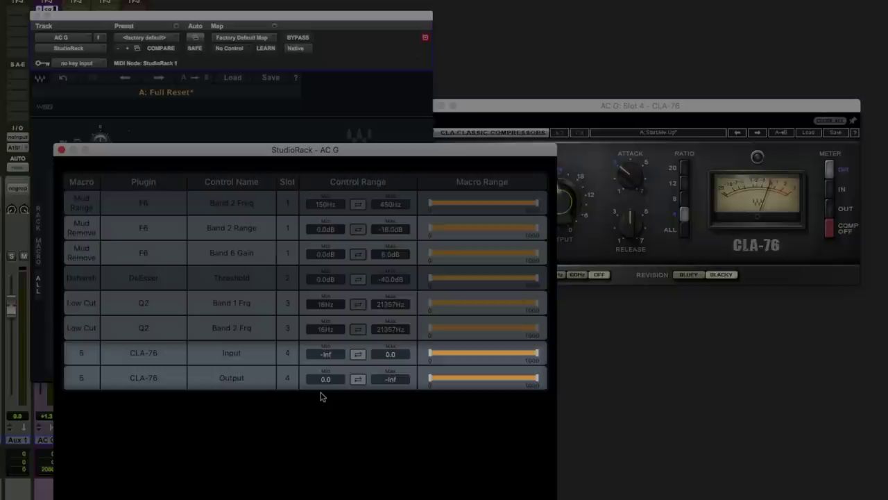
Set the minimum control range to -34 for the CLA-76's Input and -19 for its Output
{"action": "double_click", "coordinate": [325, 355]}
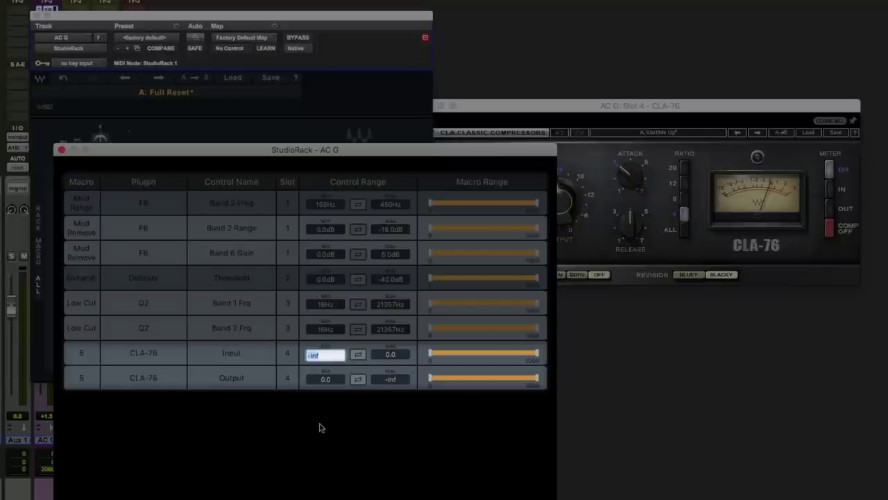
{"action": "type", "text": "34"}
{"action": "key", "text": "Return"}
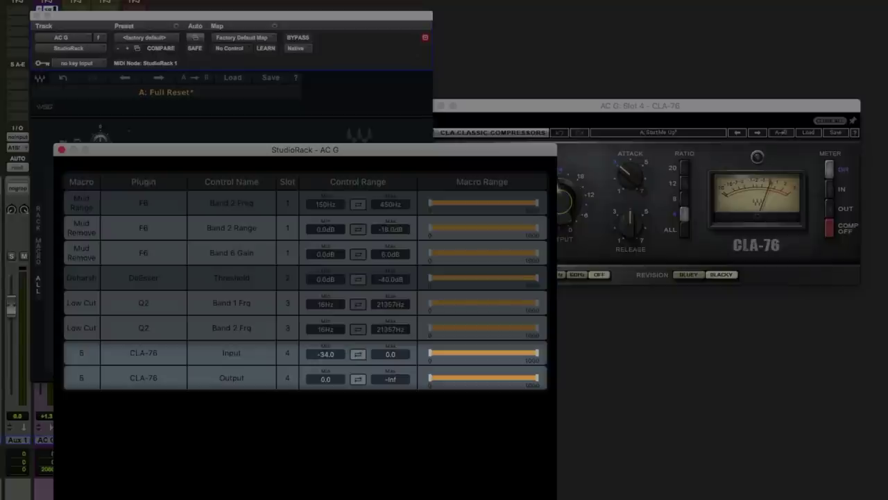
{"action": "left_click", "coordinate": [326, 380]}
{"action": "type", "text": "19"}
{"action": "key", "text": "Return"}
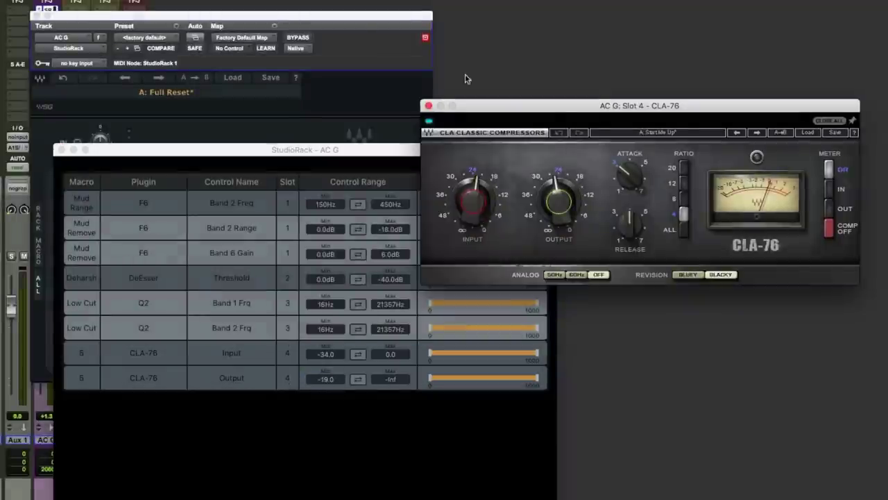
Turn Macro 5 down to its minimum, and compare the sound with the CLA-76 bypassed and enabled during playback
{"action": "left_click", "coordinate": [61, 149]}
{"action": "left_click_drag", "start_coordinate": [73, 295], "coordinate": [73, 315]}
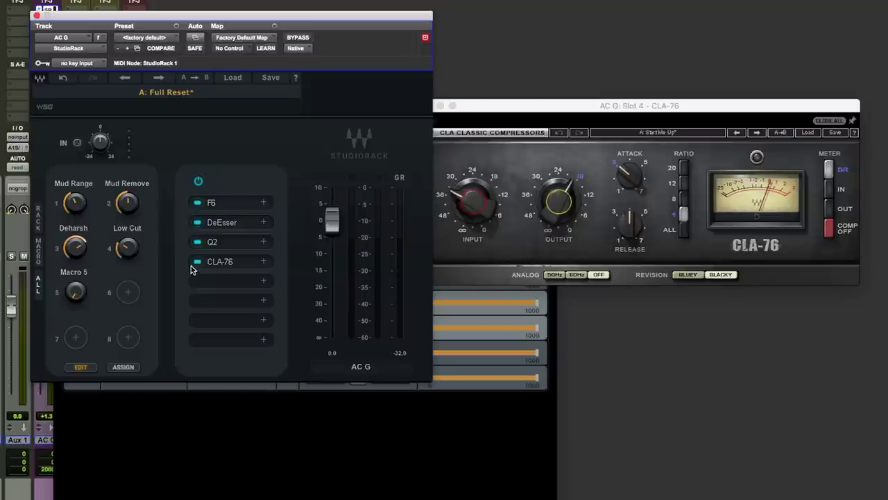
{"action": "key", "text": "space"}
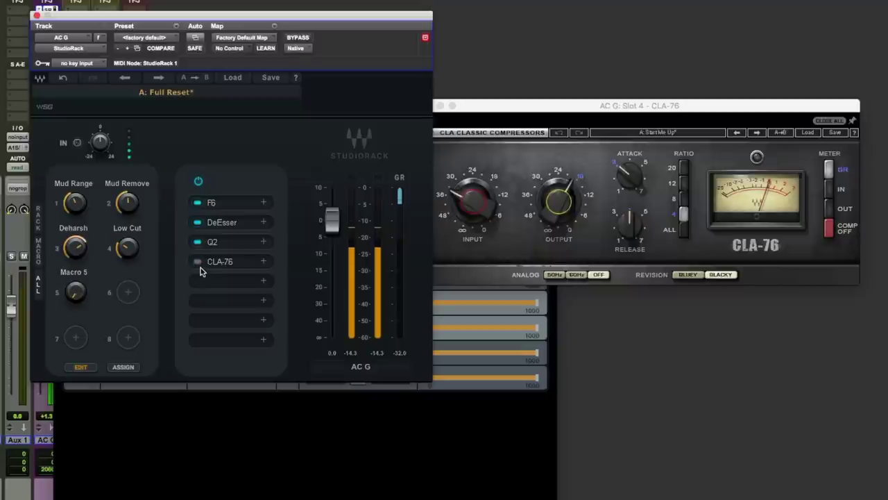
{"action": "left_click", "coordinate": [197, 261]}
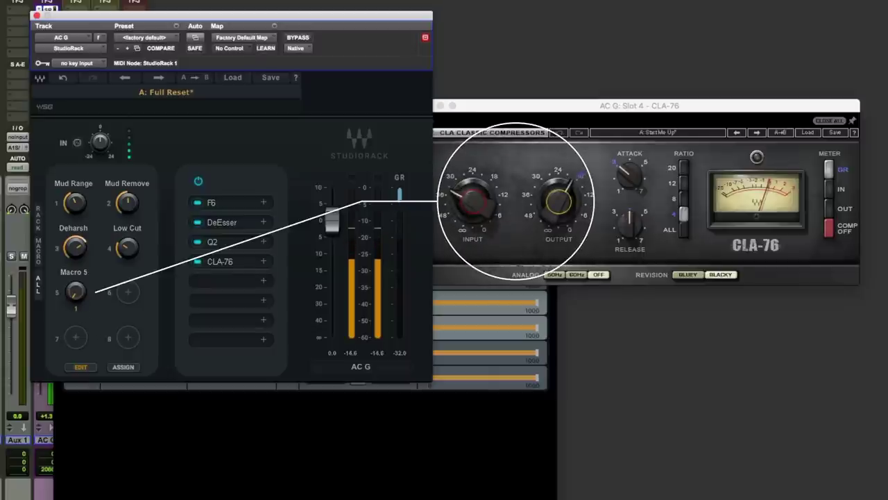
Raise Macro 5 to about 135 during playback and adjust it further to listen to the added compression
{"action": "left_click_drag", "start_coordinate": [76, 292], "coordinate": [76, 236]}
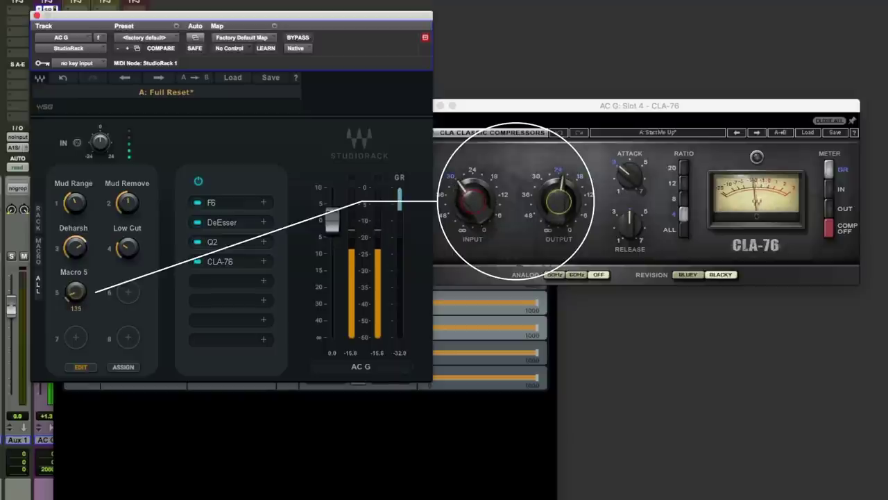
{"action": "left_click_drag", "start_coordinate": [75, 236], "coordinate": [75, 237]}
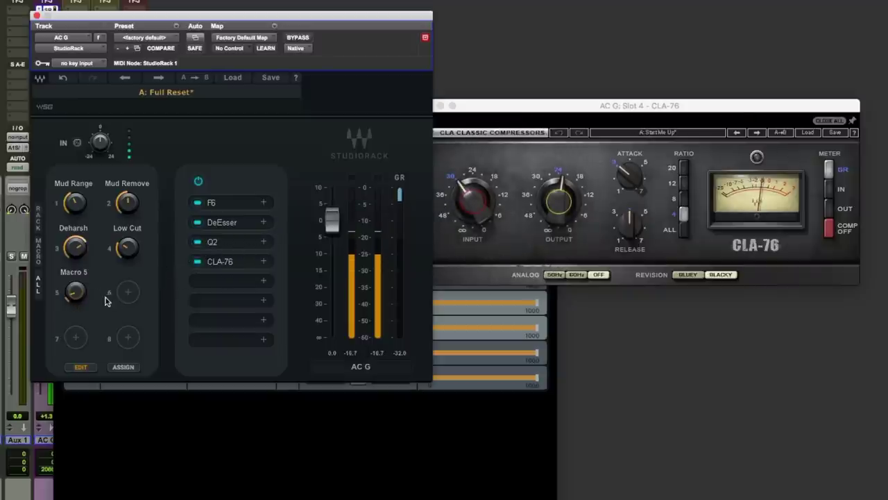
{"action": "left_click_drag", "start_coordinate": [75, 293], "coordinate": [75, 279]}
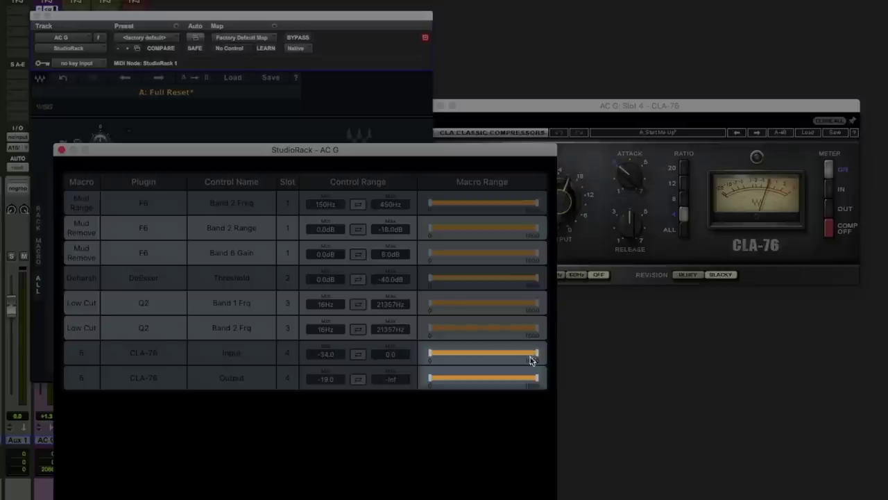
Reduce the upper macro range limit of the CLA-76's Input to 449, and readjust Macro 5 during playback
{"action": "left_click_drag", "start_coordinate": [537, 359], "coordinate": [486, 362]}
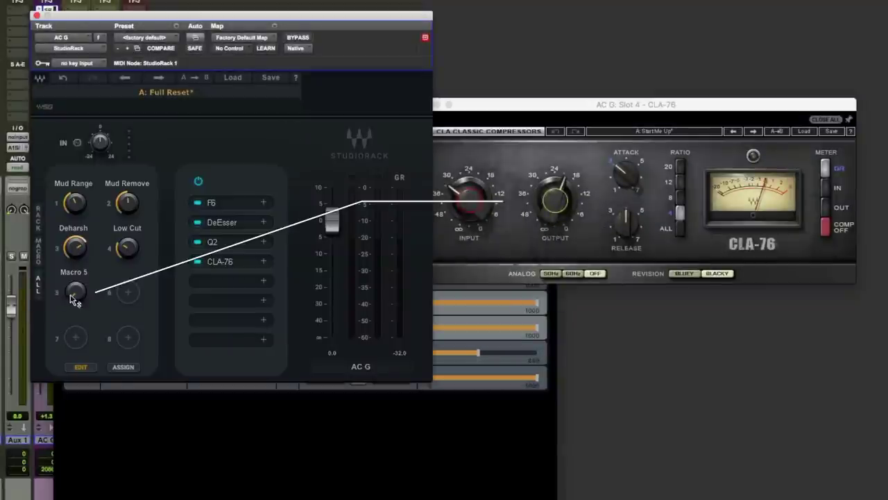
{"action": "left_click_drag", "start_coordinate": [75, 292], "coordinate": [75, 270]}
{"action": "key", "text": "space"}
{"action": "left_click_drag", "start_coordinate": [76, 292], "coordinate": [75, 290]}
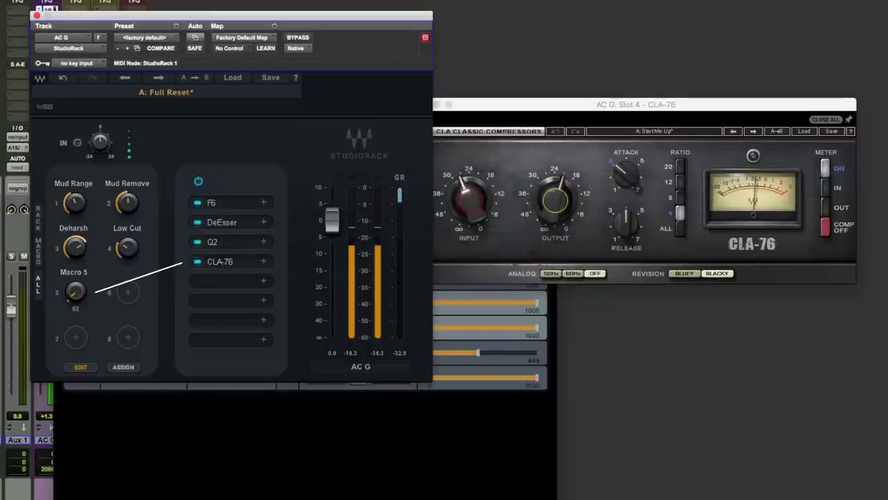
{"action": "key", "text": "space"}
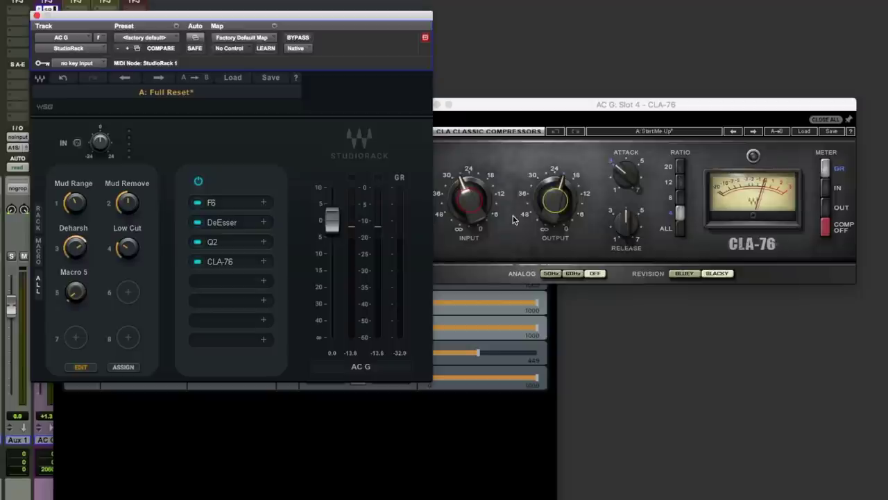
Check the CLA-76 Output's macro range in the mapping, and rename Macro 5 as Comp 76
{"action": "left_click", "coordinate": [462, 425]}
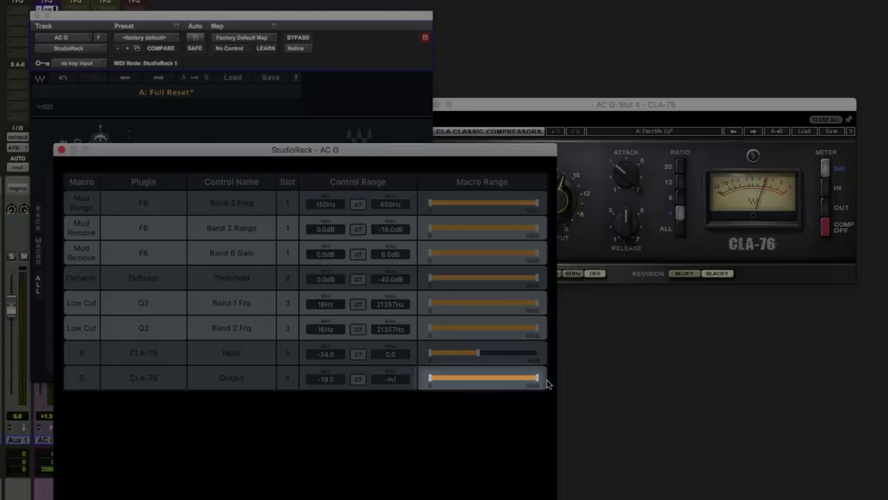
{"action": "left_click", "coordinate": [370, 125]}
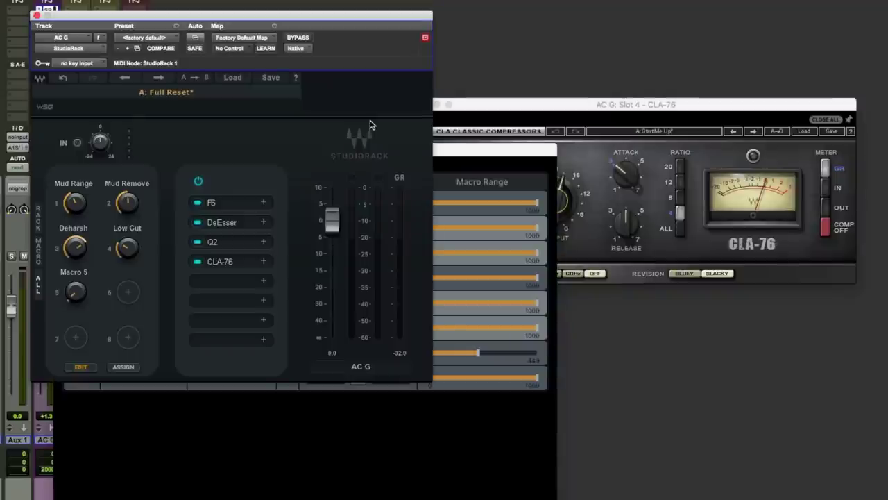
{"action": "double_click", "coordinate": [73, 271]}
{"action": "type", "text": "C"}
{"action": "type", "text": "omp 76"}
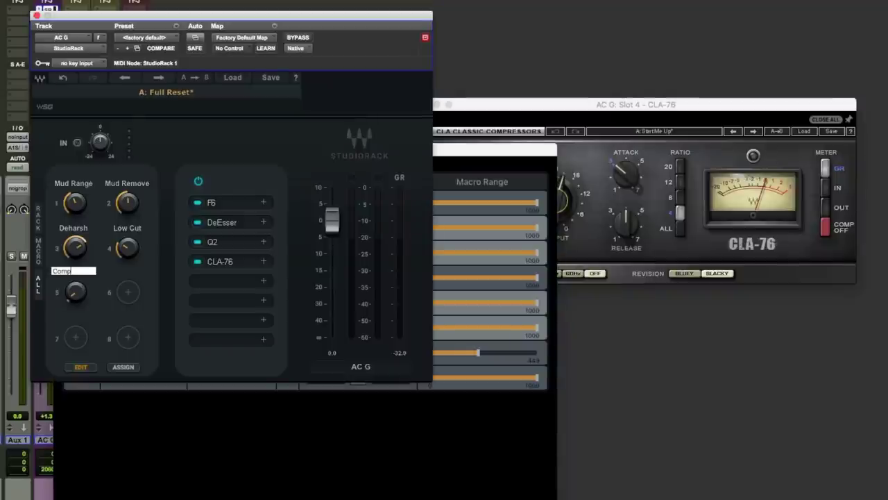
{"action": "key", "text": "Return"}
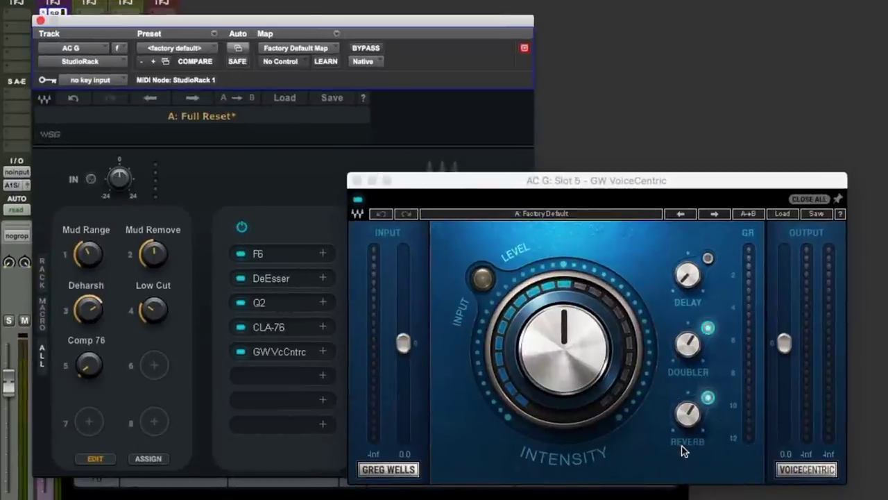
Switch off the reverb in the GW VoiceCentric plugin and set its Intensity to 0
{"action": "left_click", "coordinate": [709, 398]}
{"action": "left_click", "coordinate": [708, 398]}
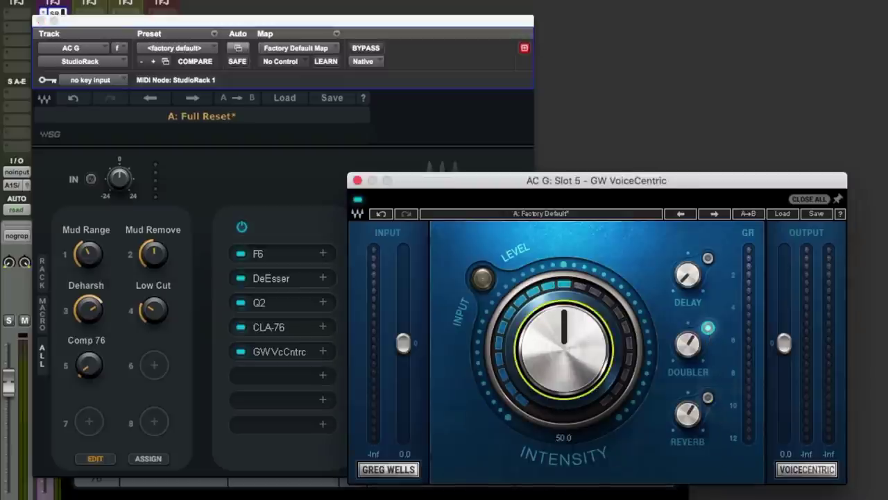
{"action": "left_click_drag", "start_coordinate": [563, 349], "coordinate": [564, 421]}
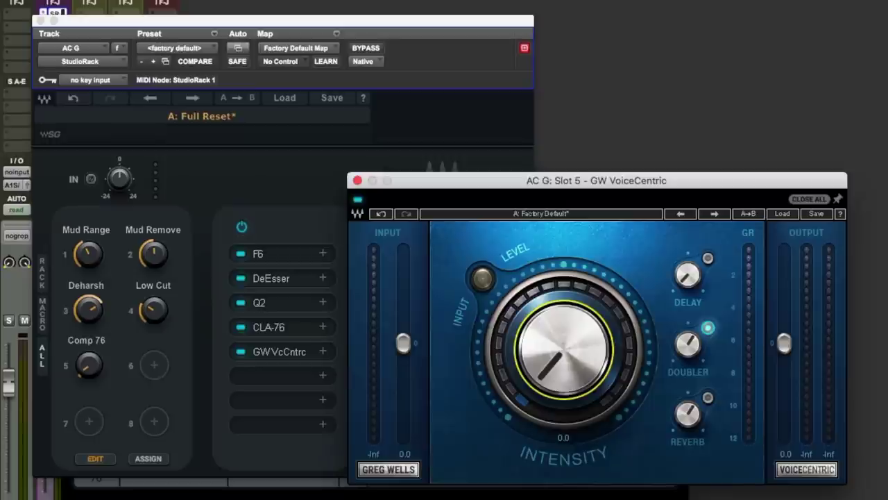
Assign the VoiceCentric's Doubler to Macro 6 and set that macro to about -8.9
{"action": "right_click", "coordinate": [689, 342]}
{"action": "mouse_move", "coordinate": [751, 397]}
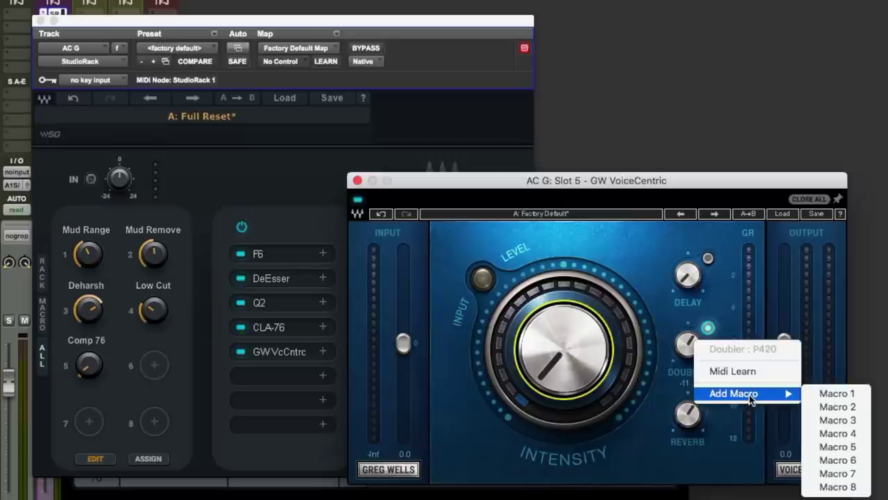
{"action": "left_click", "coordinate": [838, 460]}
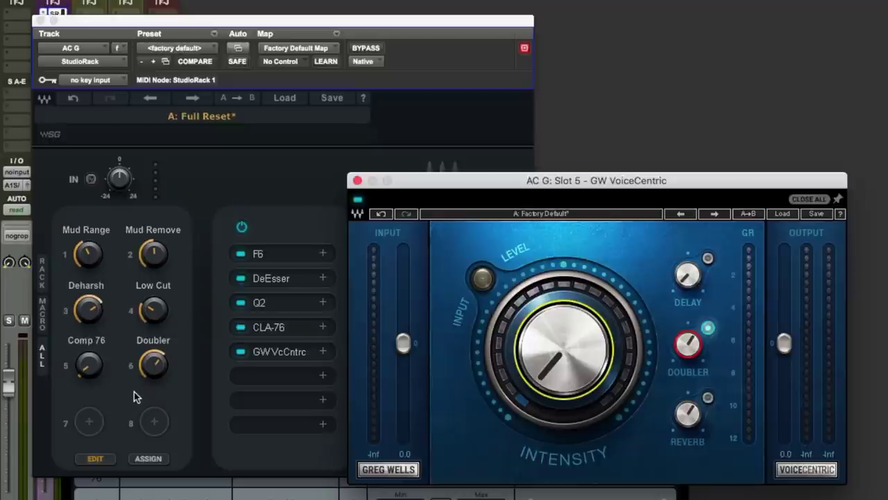
{"action": "left_click", "coordinate": [148, 372]}
{"action": "mouse_move", "coordinate": [155, 365]}
{"action": "left_mouse_down"}
{"action": "mouse_move", "coordinate": [155, 321]}
{"action": "mouse_move", "coordinate": [150, 389]}
{"action": "mouse_move", "coordinate": [150, 369]}
{"action": "mouse_move", "coordinate": [158, 368]}
{"action": "left_mouse_up"}
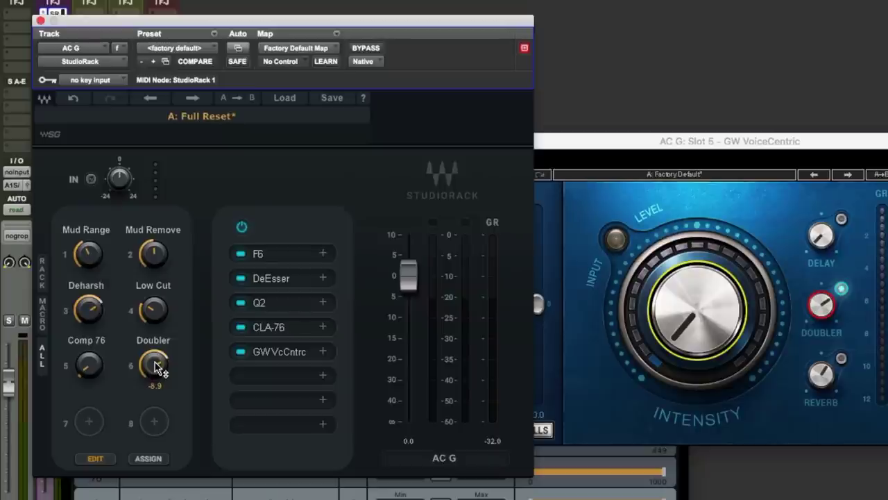
Insert a Parallel Split in the rack's sixth slot with RVerb on both branches, Medium Room on the first and Guitar Plate on the second
{"action": "left_click", "coordinate": [304, 375]}
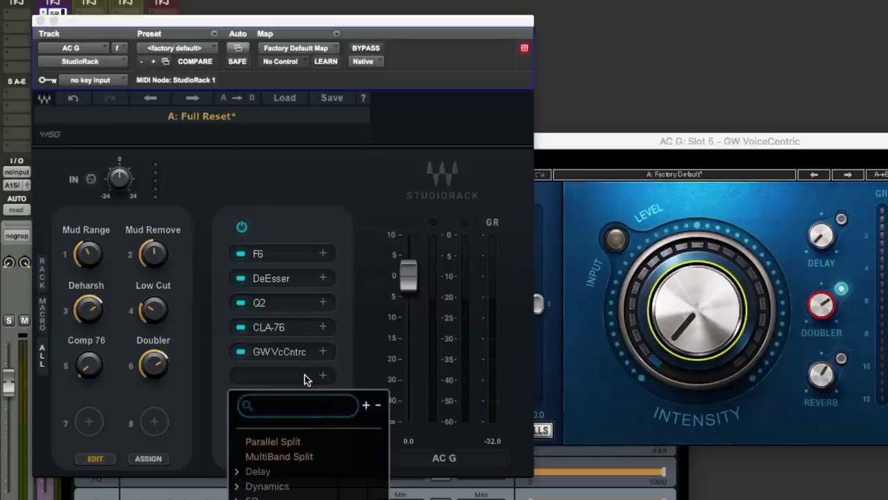
{"action": "left_click", "coordinate": [326, 440]}
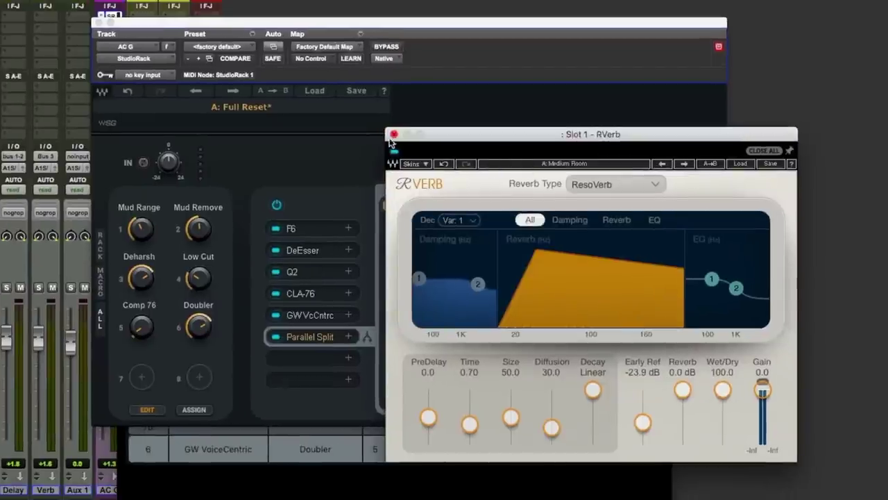
{"action": "left_click", "coordinate": [394, 134]}
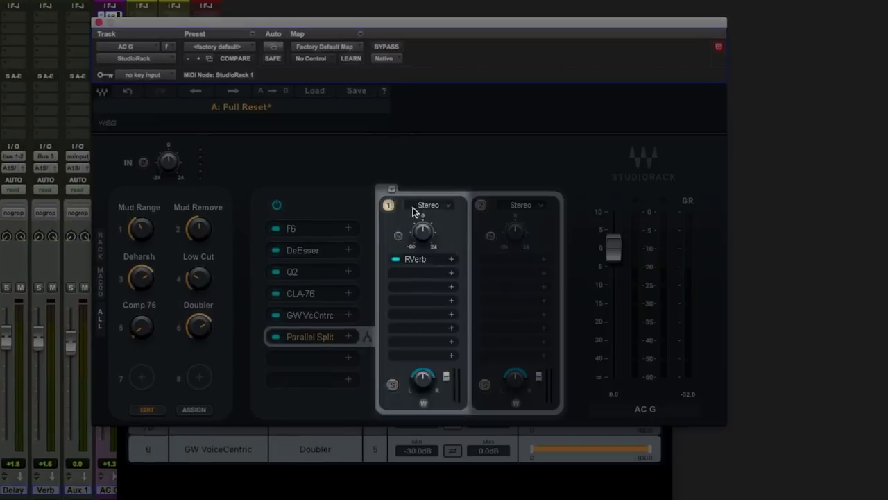
{"action": "left_click", "coordinate": [481, 206]}
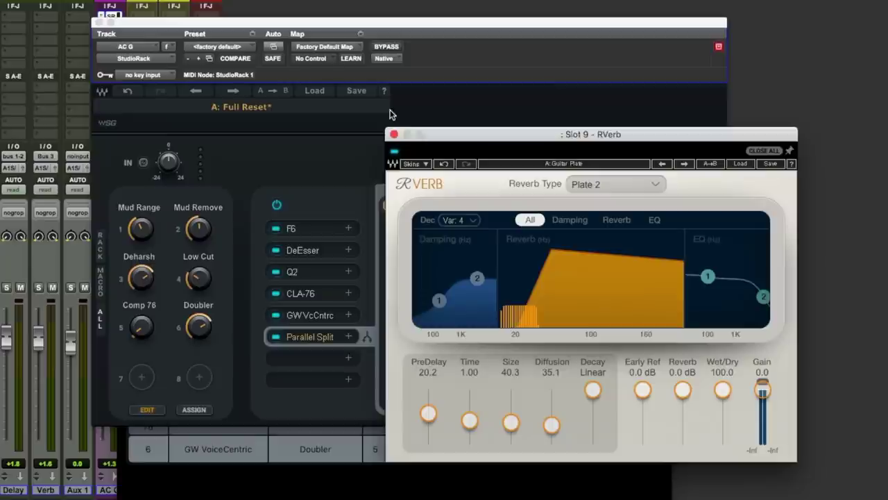
{"action": "left_click", "coordinate": [394, 134]}
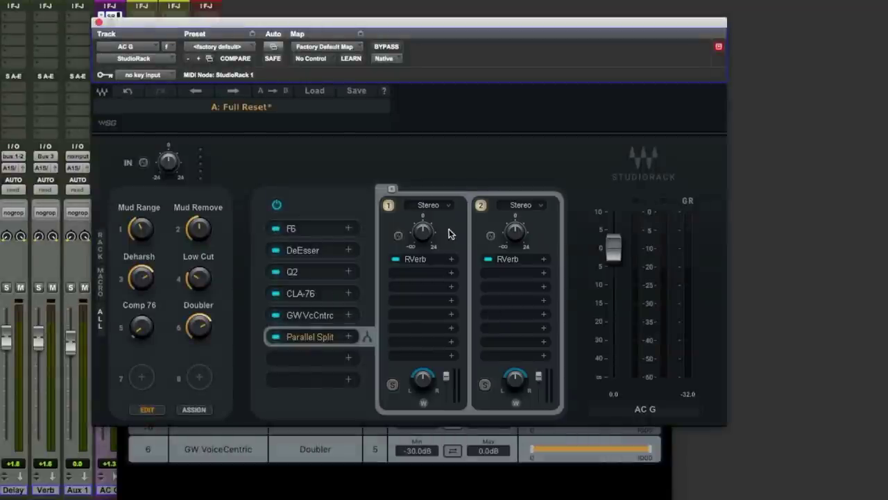
Switch off the split's second branch, and set the Medium Room RVerb's Wet/Dry to about 20.4 during playback
{"action": "left_click", "coordinate": [481, 205]}
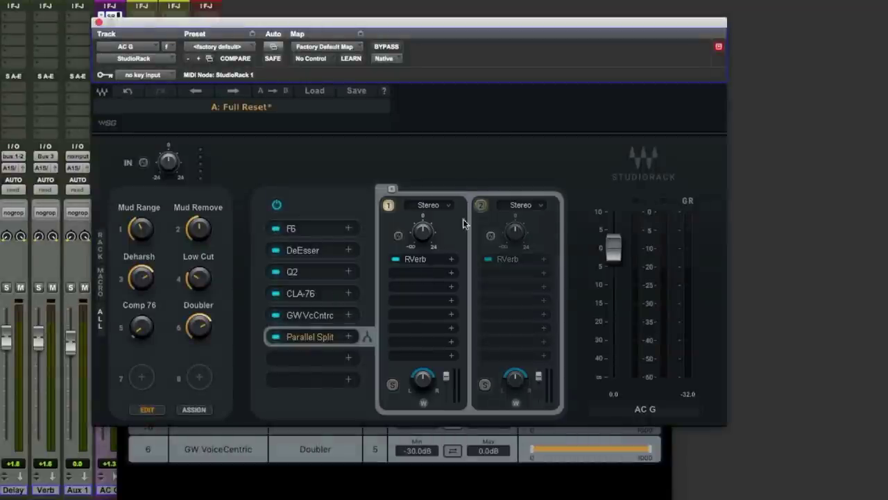
{"action": "left_click", "coordinate": [416, 259]}
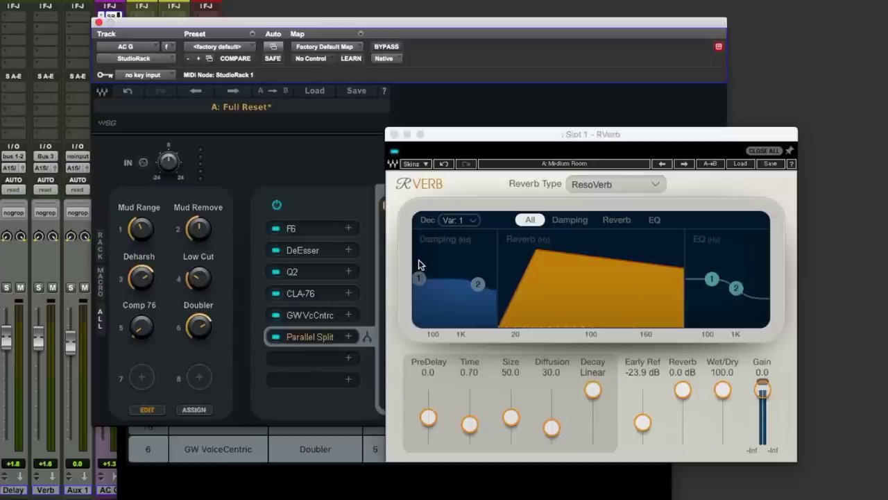
{"action": "left_click_drag", "start_coordinate": [722, 390], "coordinate": [724, 442]}
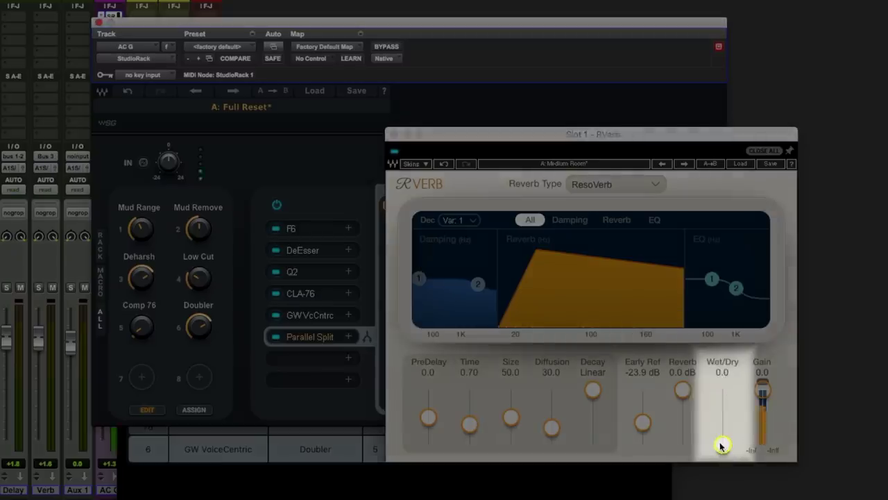
{"action": "mouse_move", "coordinate": [723, 444]}
{"action": "left_mouse_down"}
{"action": "mouse_move", "coordinate": [723, 388]}
{"action": "mouse_move", "coordinate": [722, 438]}
{"action": "left_mouse_up"}
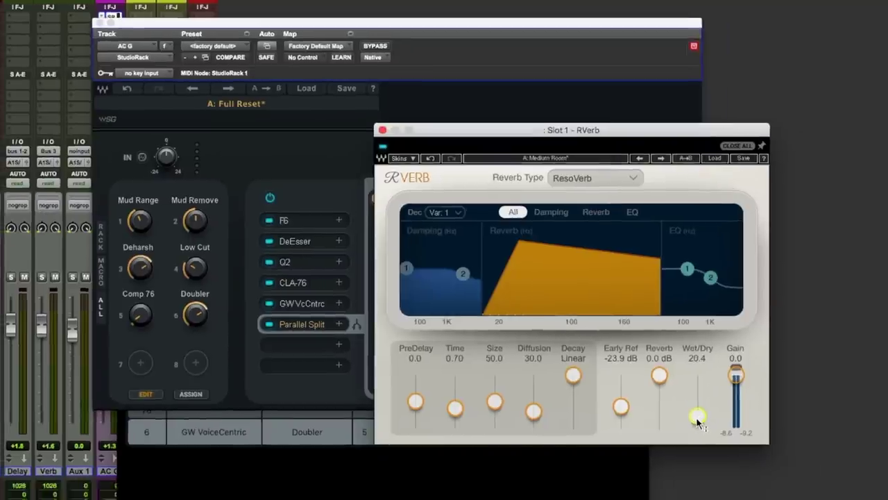
Assign the Medium Room RVerb's Wet/Dry control to Macro 7 and bring the macro assignment table into view
{"action": "right_click", "coordinate": [723, 433]}
{"action": "mouse_move", "coordinate": [840, 481]}
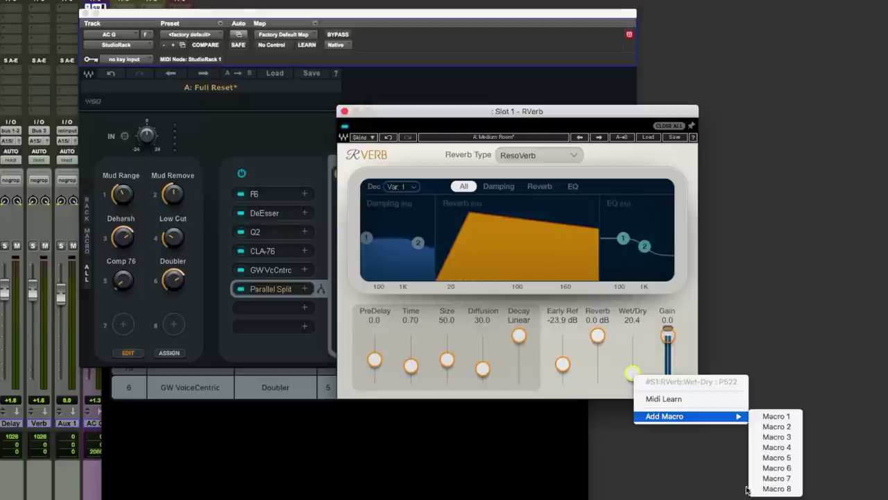
{"action": "left_click", "coordinate": [770, 478]}
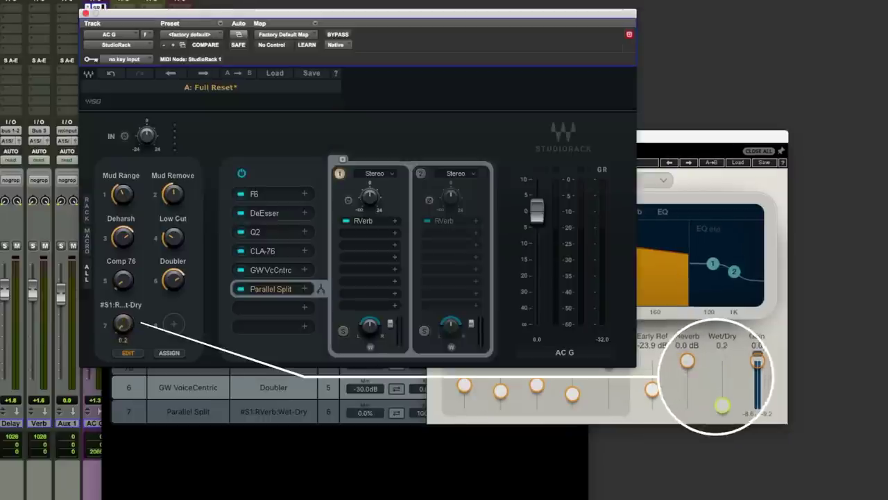
{"action": "left_click", "coordinate": [388, 449]}
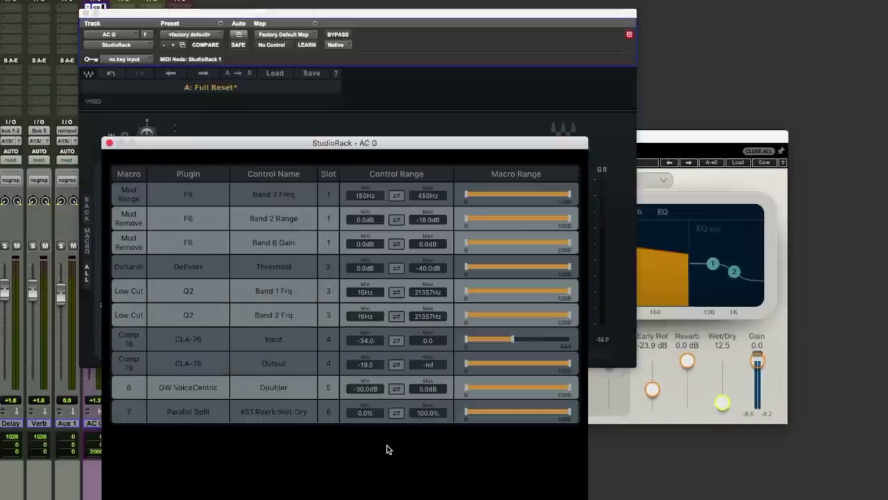
Try the Medium Room RVerb's Wet/Dry at about 41.9, and limit its Macro 7 control range to a 40% maximum
{"action": "left_click", "coordinate": [723, 402]}
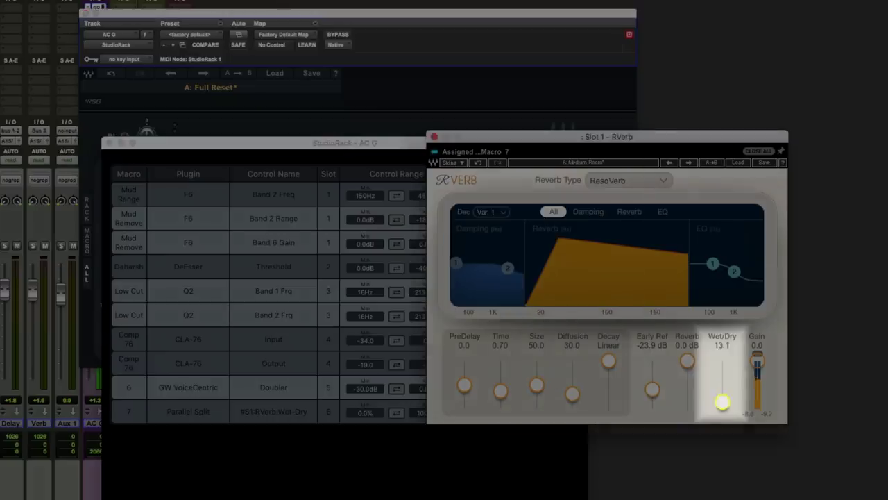
{"action": "left_click_drag", "start_coordinate": [725, 410], "coordinate": [722, 389]}
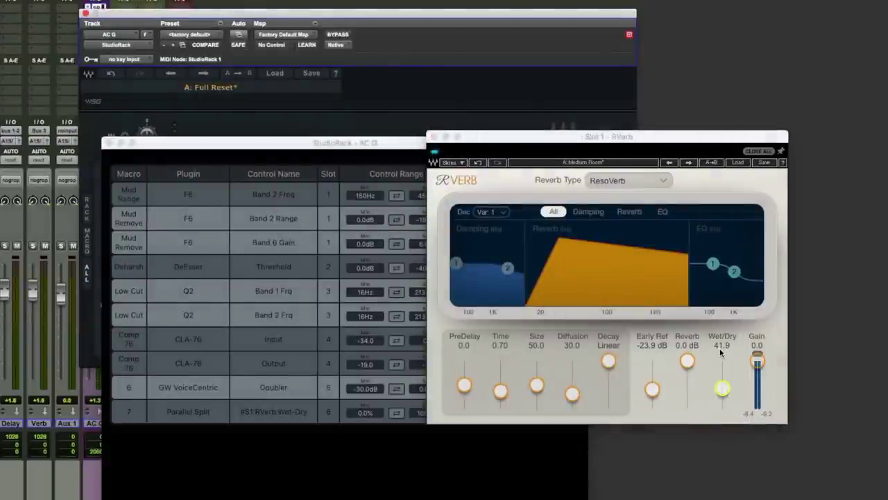
{"action": "left_click", "coordinate": [300, 414]}
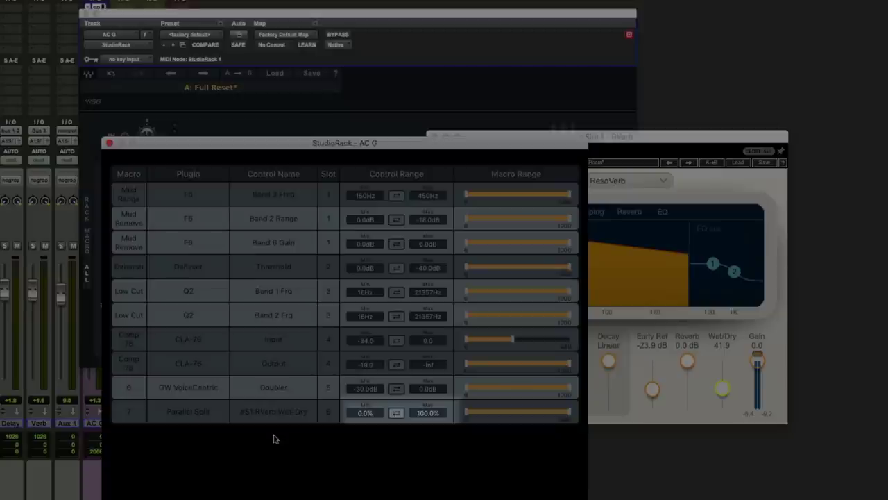
{"action": "left_click", "coordinate": [416, 413]}
{"action": "type", "text": "4"}
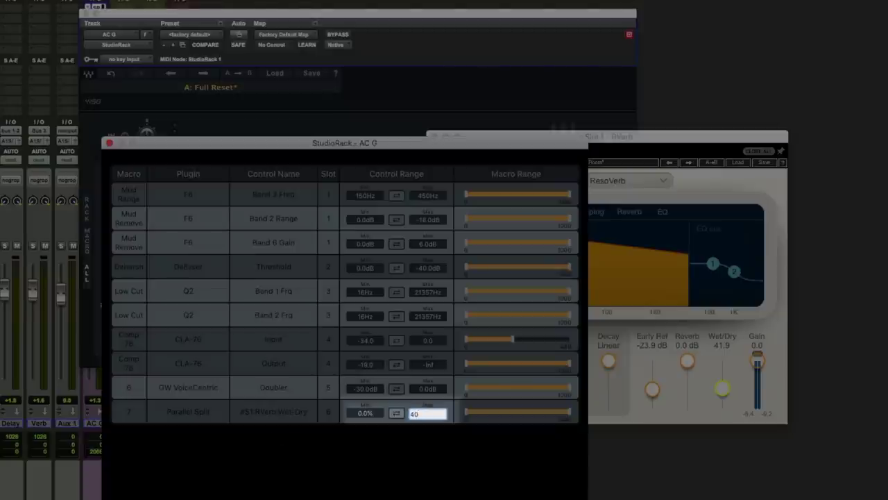
{"action": "type", "text": "0"}
{"action": "key", "text": "Return"}
Test Macro 7 on the Medium Room RVerb's Wet/Dry and return the macro to 0
{"action": "left_click", "coordinate": [502, 22]}
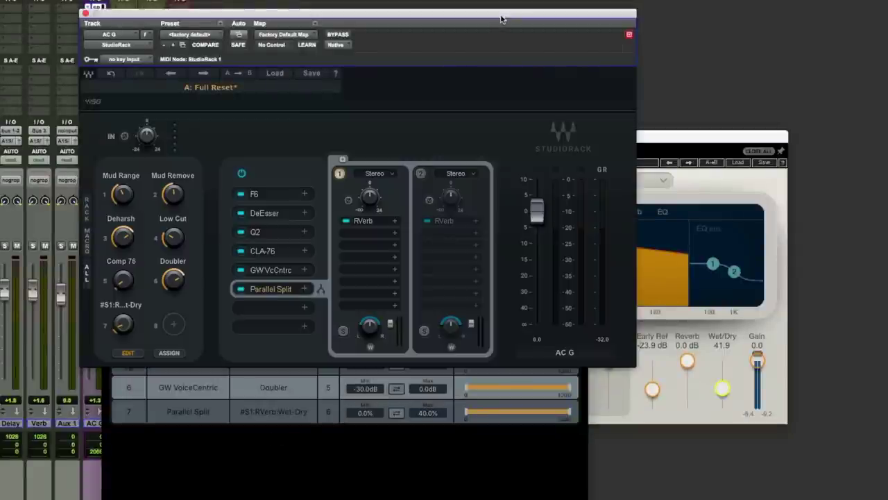
{"action": "mouse_move", "coordinate": [122, 328]}
{"action": "left_mouse_down"}
{"action": "mouse_move", "coordinate": [122, 308]}
{"action": "mouse_move", "coordinate": [123, 327]}
{"action": "left_mouse_up"}
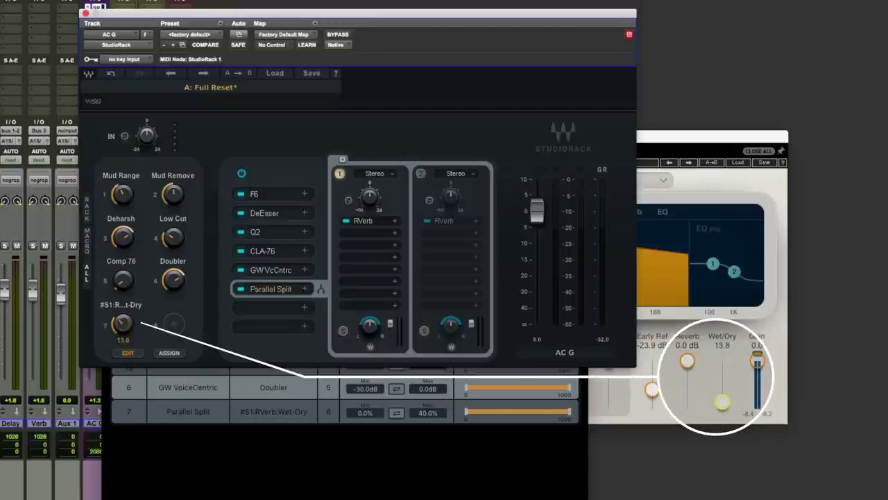
{"action": "left_click", "coordinate": [412, 467]}
{"action": "left_click", "coordinate": [434, 18]}
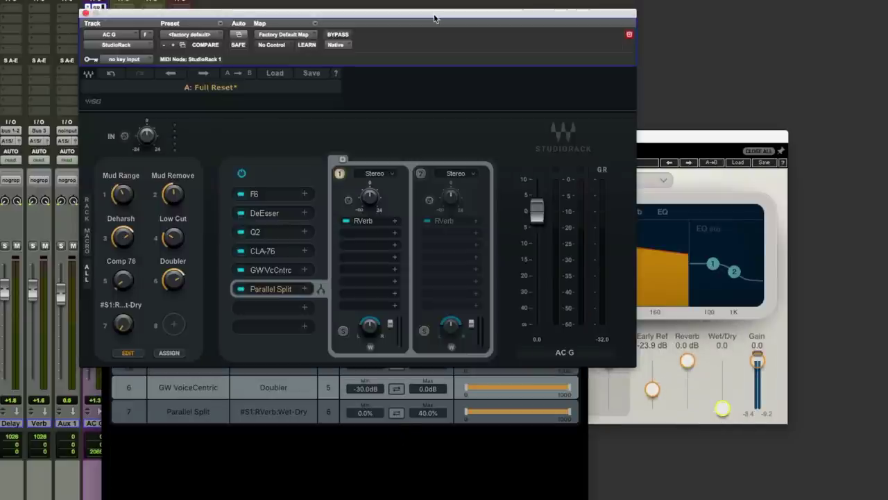
Switch on the split's second branch and assign the Guitar Plate RVerb's Wet/Dry control to Macro 7 too
{"action": "left_click", "coordinate": [422, 175]}
{"action": "left_click", "coordinate": [444, 221]}
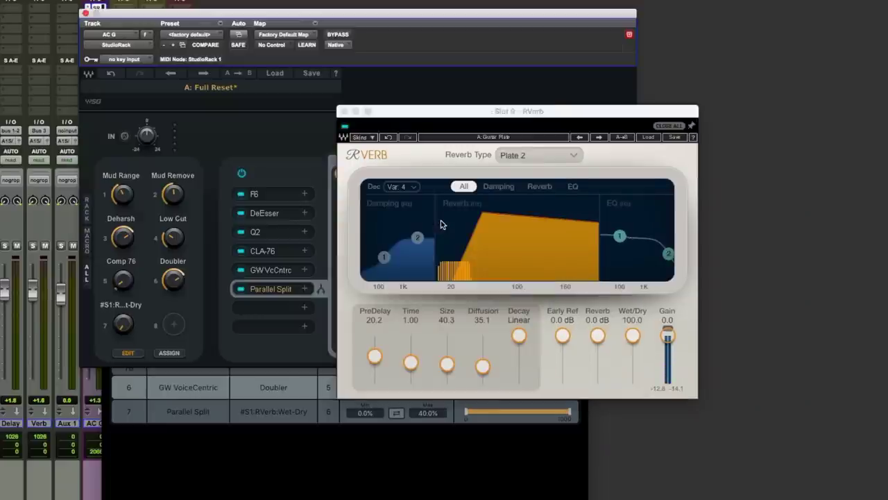
{"action": "right_click", "coordinate": [633, 335]}
{"action": "mouse_move", "coordinate": [688, 377]}
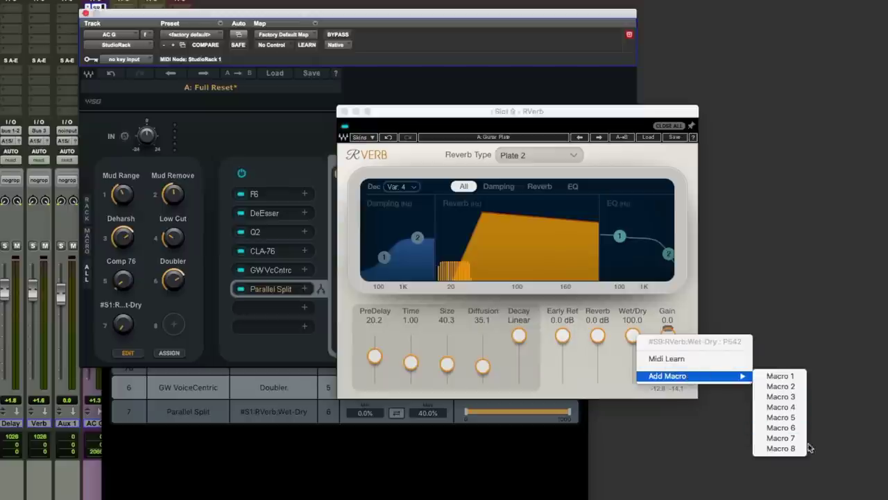
{"action": "left_click", "coordinate": [780, 438]}
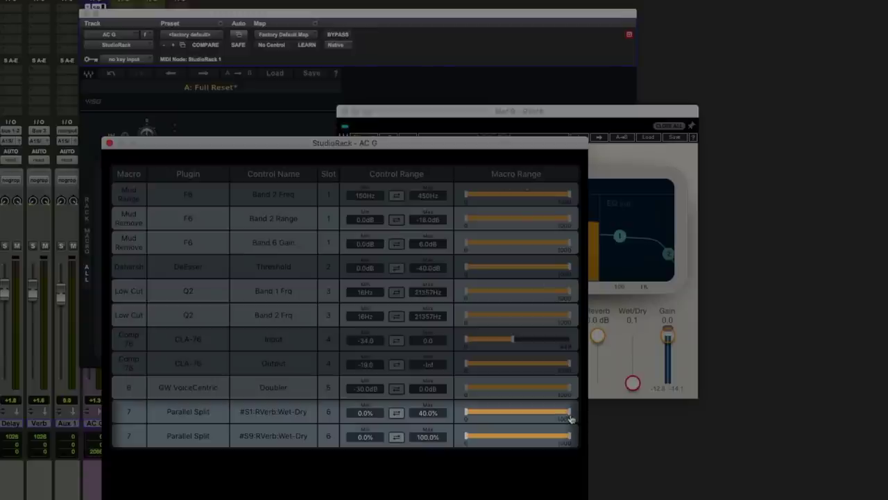
Divide Macro 7's range near 500, with the first RVerb ending its macro range there and the second RVerb starting there
{"action": "left_click_drag", "start_coordinate": [570, 417], "coordinate": [520, 434]}
{"action": "left_click_drag", "start_coordinate": [465, 436], "coordinate": [525, 437]}
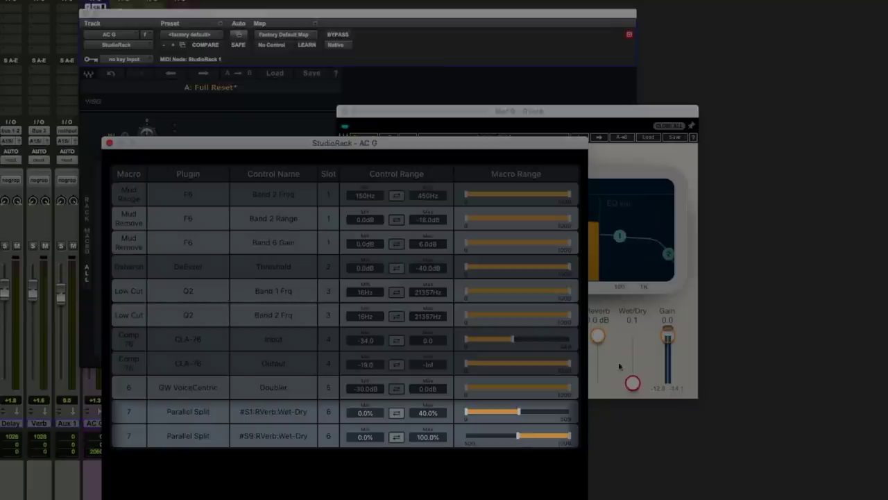
{"action": "mouse_move", "coordinate": [643, 383]}
Sweep Macro 7 up and back to 0 to check how it moves the two RVerbs' Wet/Dry controls
{"action": "left_click", "coordinate": [420, 21]}
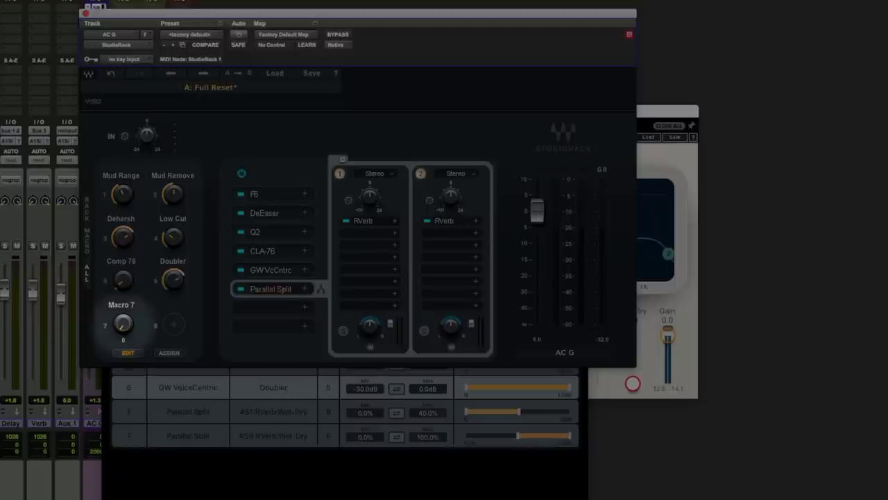
{"action": "left_click_drag", "start_coordinate": [124, 324], "coordinate": [124, 300]}
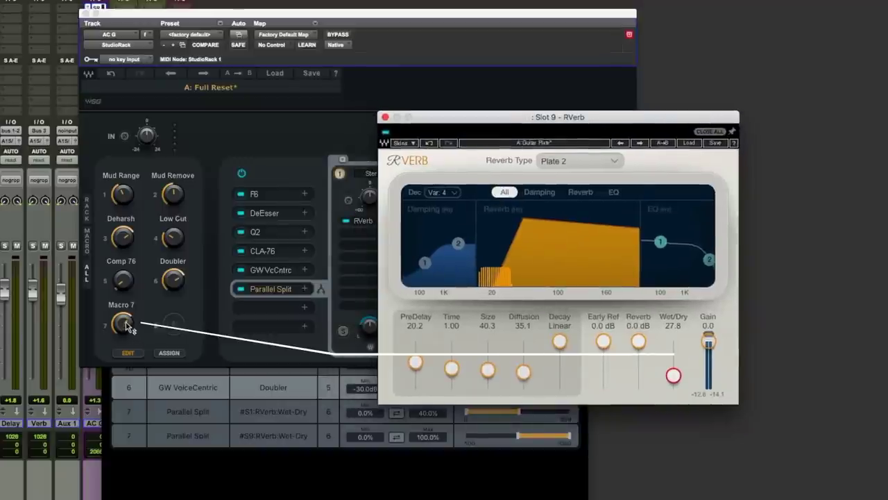
{"action": "left_click_drag", "start_coordinate": [127, 326], "coordinate": [127, 402]}
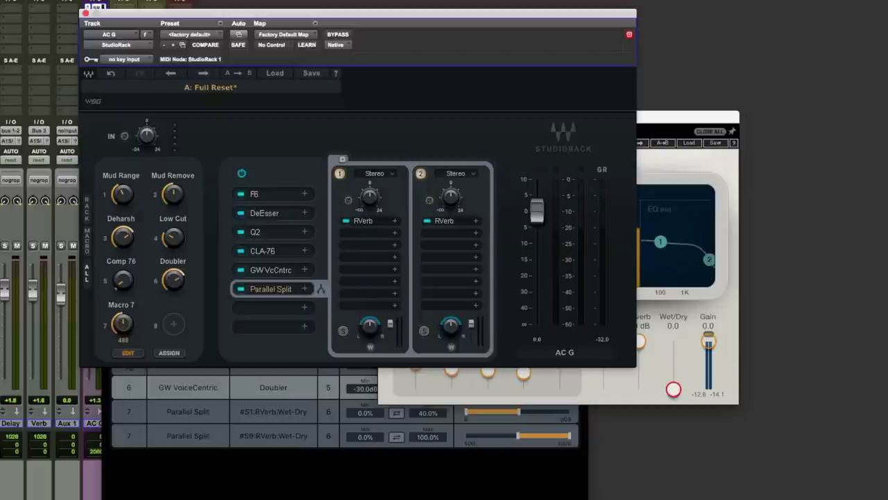
{"action": "left_click_drag", "start_coordinate": [125, 324], "coordinate": [127, 328]}
{"action": "left_click_drag", "start_coordinate": [123, 327], "coordinate": [124, 389]}
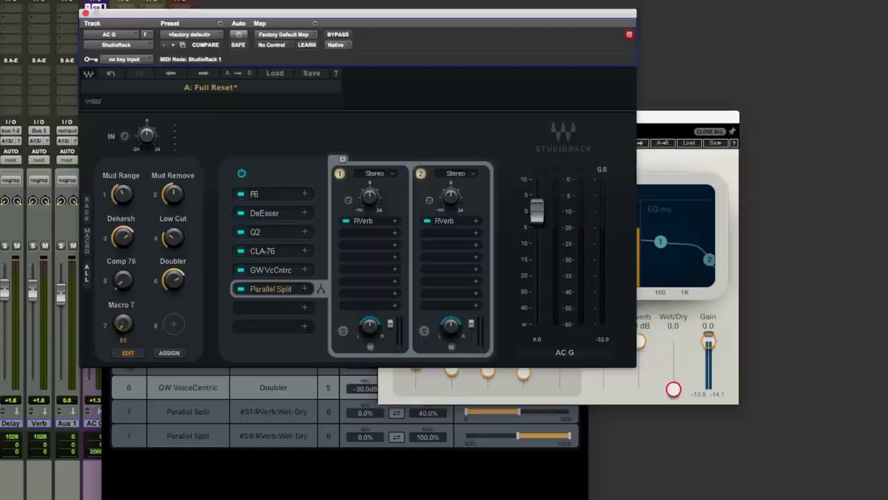
Play the track and gradually raise Macro 7 to about 862 to audition the transition between the two reverbs
{"action": "key", "text": "space"}
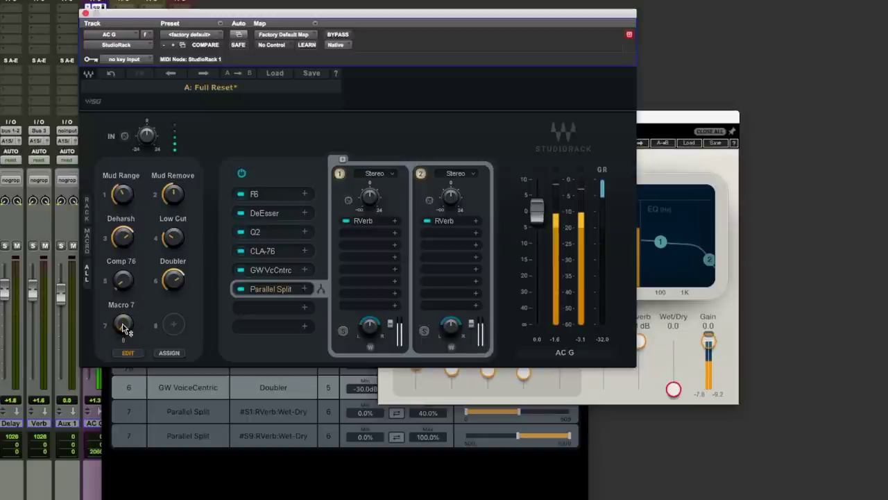
{"action": "left_click_drag", "start_coordinate": [123, 324], "coordinate": [123, 313]}
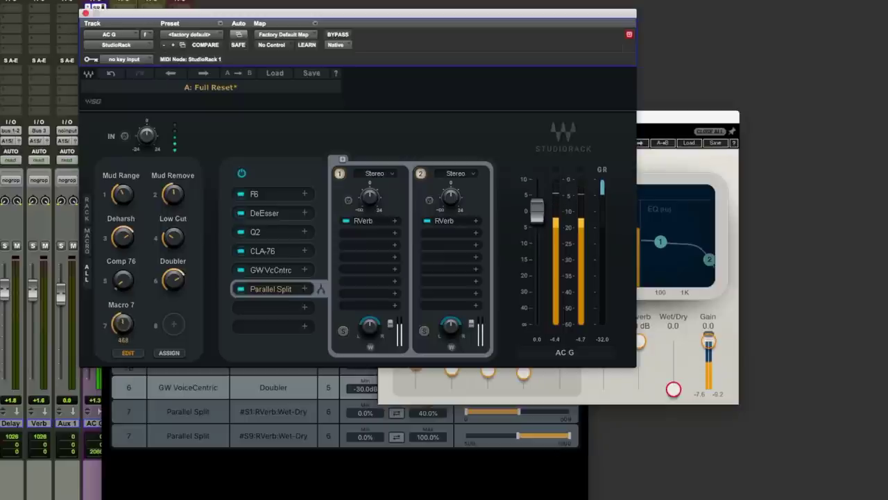
{"action": "left_click_drag", "start_coordinate": [123, 324], "coordinate": [123, 302]}
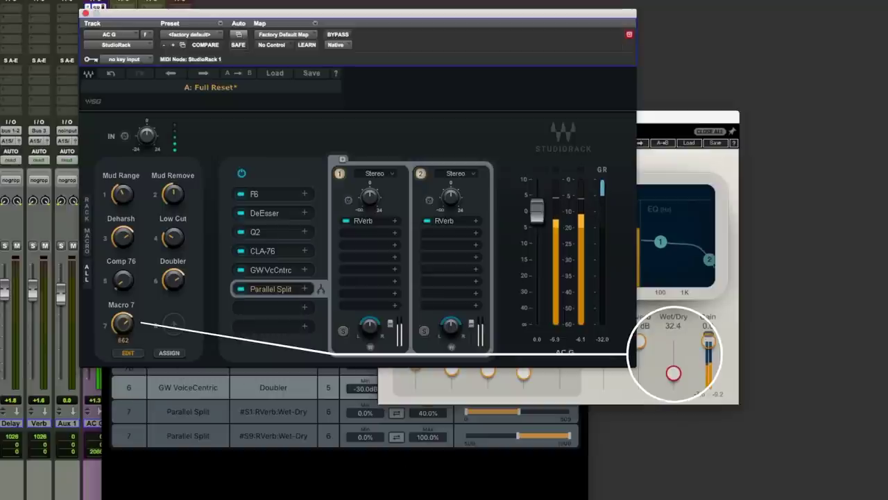
Set the maximum of the Guitar Plate RVerb's Wet/Dry control range to 40% in the macro table
{"action": "left_click", "coordinate": [351, 482]}
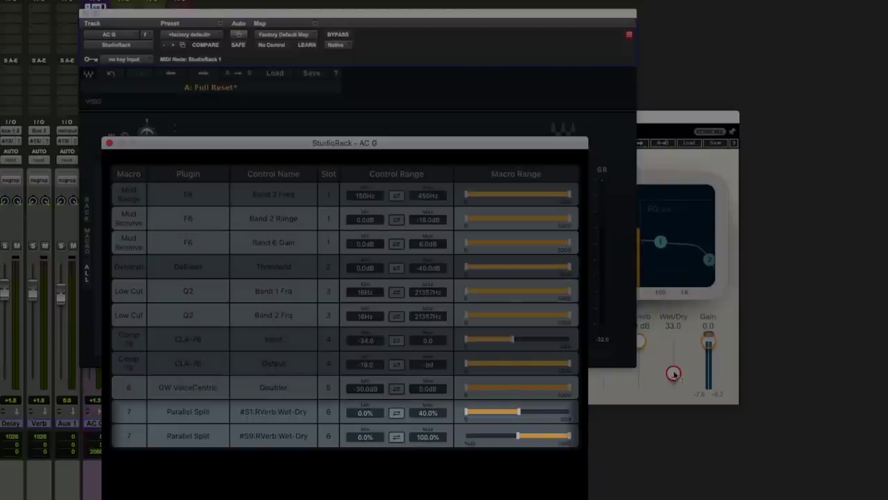
{"action": "left_click", "coordinate": [425, 439]}
{"action": "type", "text": "40"}
{"action": "key", "text": "Return"}
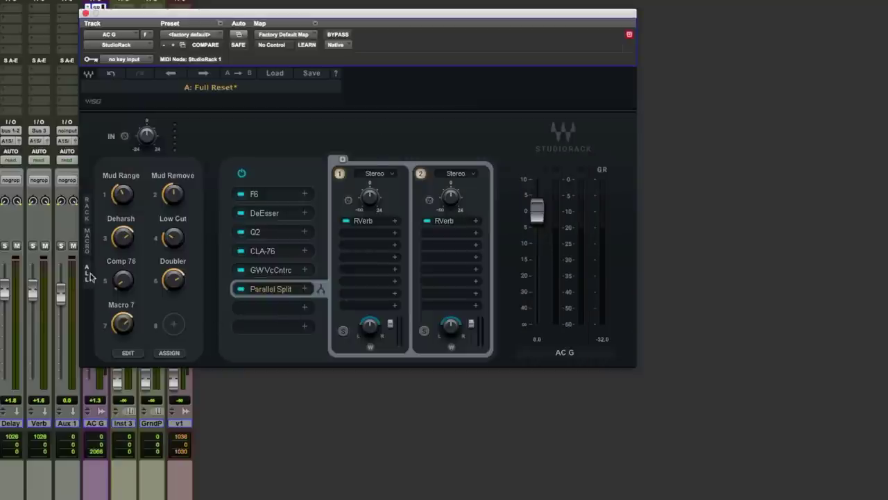
Show the StudioRack preset saving options and close them without saving
{"action": "left_click", "coordinate": [307, 73]}
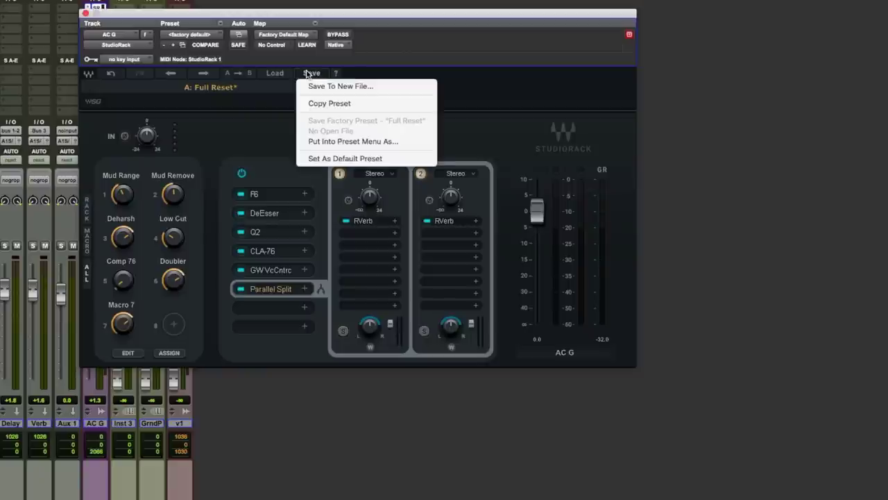
{"action": "left_click", "coordinate": [238, 117]}
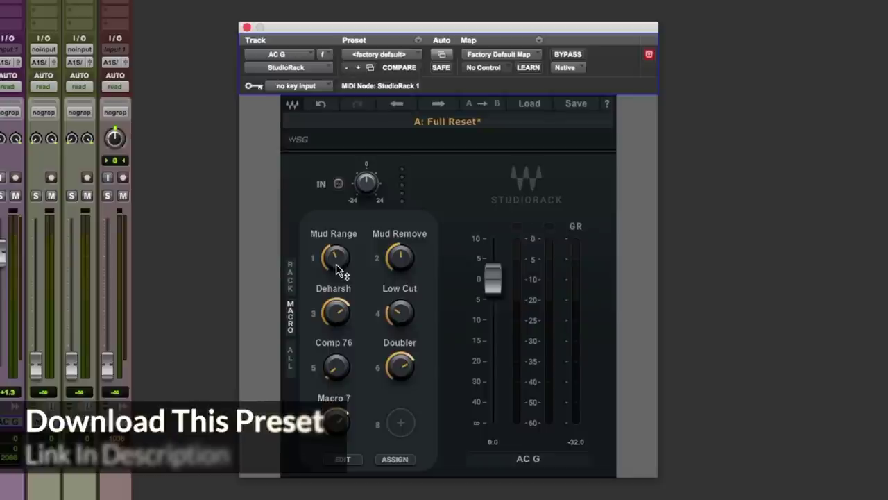
Turn Mud Range to its minimum, and during playback raise Mud Remove to about 683 and Mud Range slightly
{"action": "left_click_drag", "start_coordinate": [336, 266], "coordinate": [336, 276]}
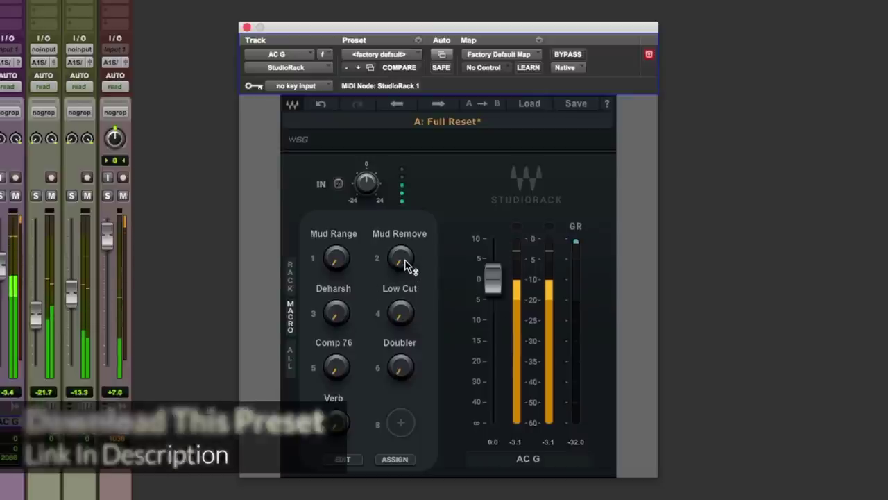
{"action": "mouse_move", "coordinate": [399, 263]}
{"action": "left_mouse_down"}
{"action": "mouse_move", "coordinate": [399, 236]}
{"action": "mouse_move", "coordinate": [397, 263]}
{"action": "mouse_move", "coordinate": [411, 252]}
{"action": "left_mouse_up"}
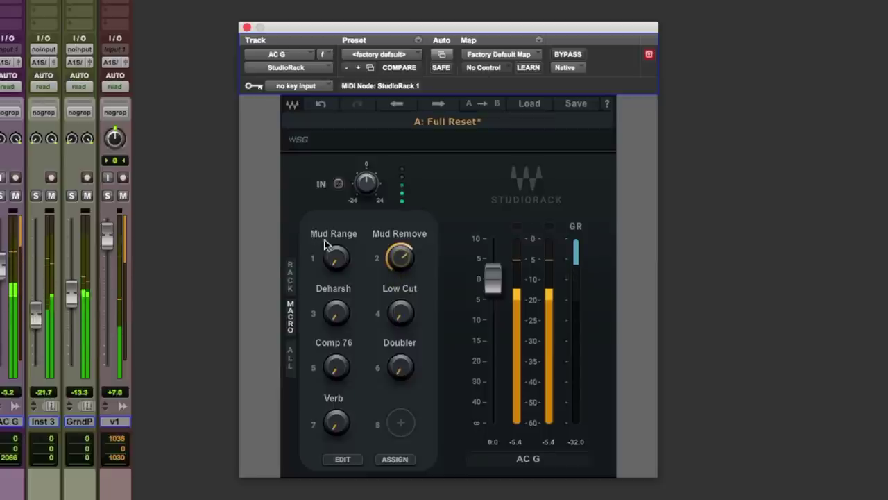
{"action": "left_click_drag", "start_coordinate": [331, 265], "coordinate": [330, 263]}
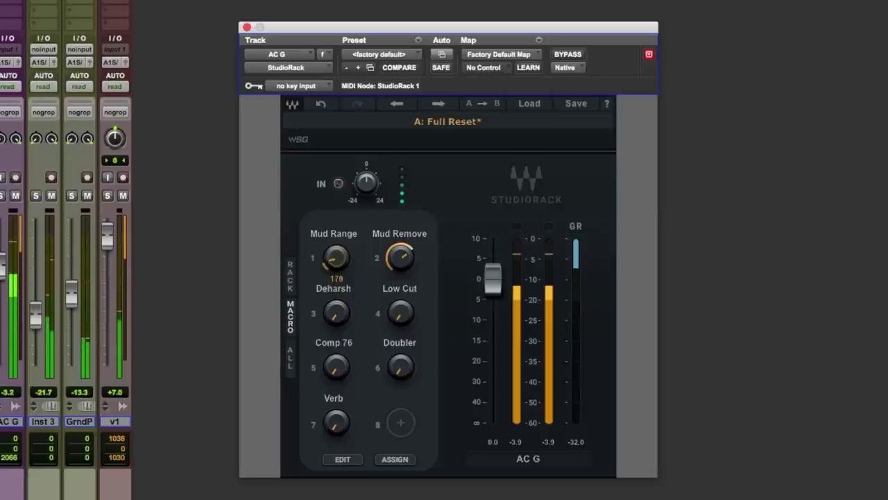
{"action": "left_click_drag", "start_coordinate": [331, 264], "coordinate": [330, 264]}
{"action": "left_click_drag", "start_coordinate": [397, 256], "coordinate": [397, 255]}
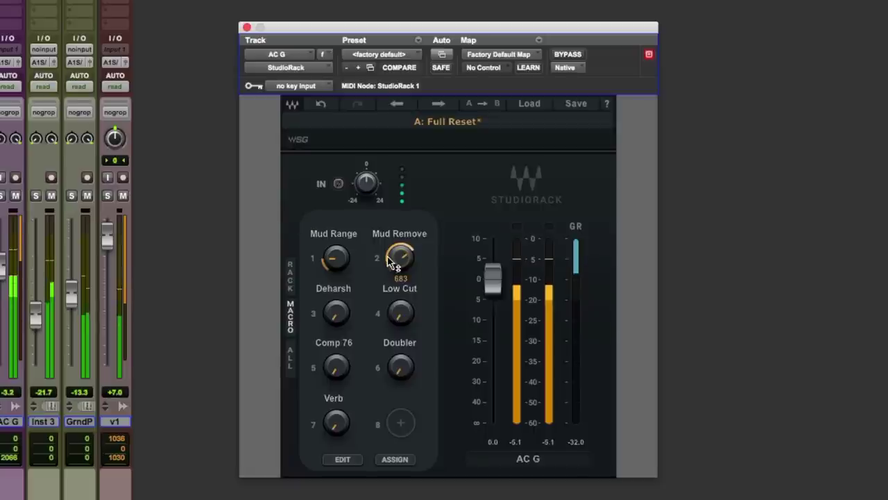
Raise the Deharsh macro to just under halfway and set the Low Cut macro to about 309 during playback
{"action": "left_click_drag", "start_coordinate": [341, 317], "coordinate": [341, 327]}
{"action": "left_click_drag", "start_coordinate": [402, 312], "coordinate": [403, 297]}
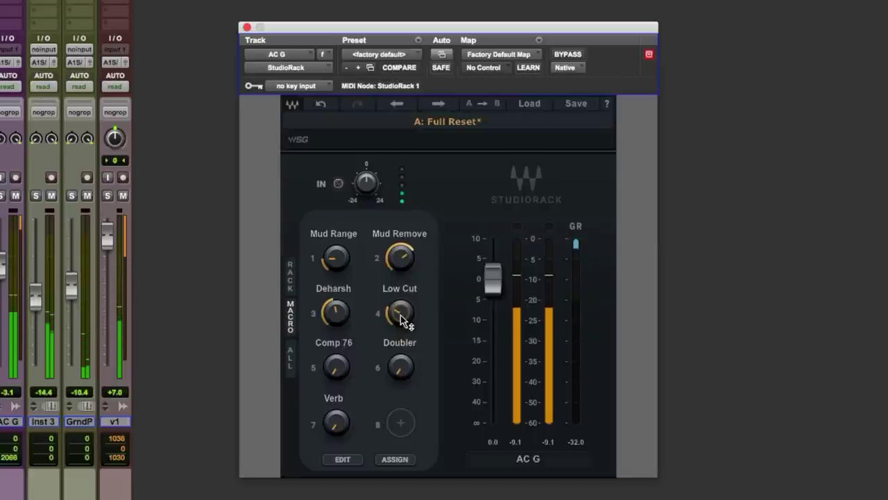
{"action": "left_click_drag", "start_coordinate": [400, 314], "coordinate": [400, 312]}
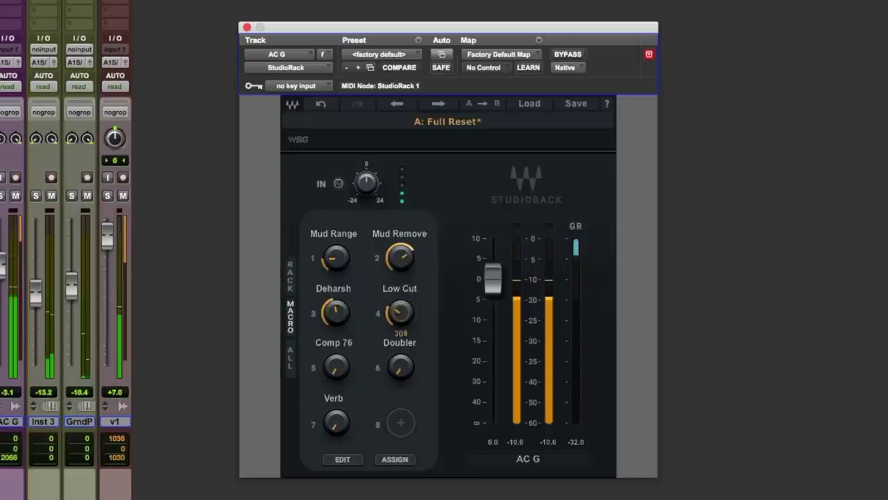
Raise the Comp 76 macro slightly, set Doubler to about halfway and Verb to about 389 while listening
{"action": "left_click", "coordinate": [335, 366]}
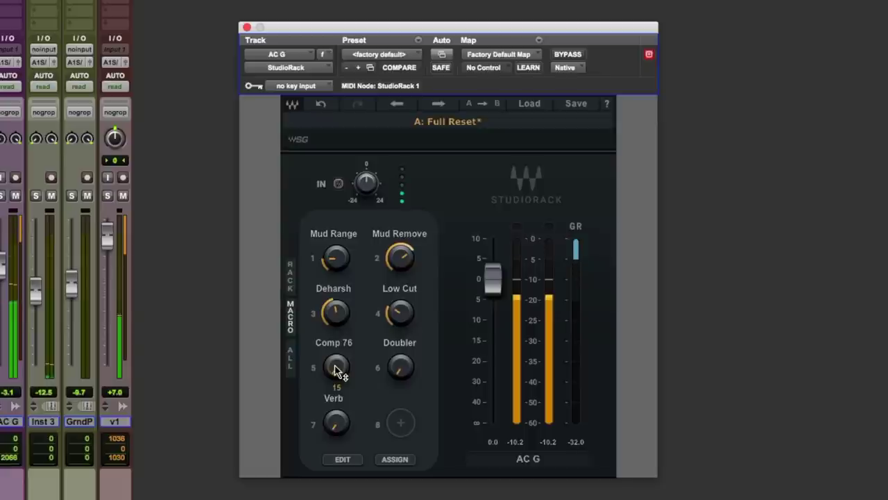
{"action": "mouse_move", "coordinate": [335, 365]}
{"action": "left_mouse_down"}
{"action": "mouse_move", "coordinate": [338, 318]}
{"action": "mouse_move", "coordinate": [334, 366]}
{"action": "left_mouse_up"}
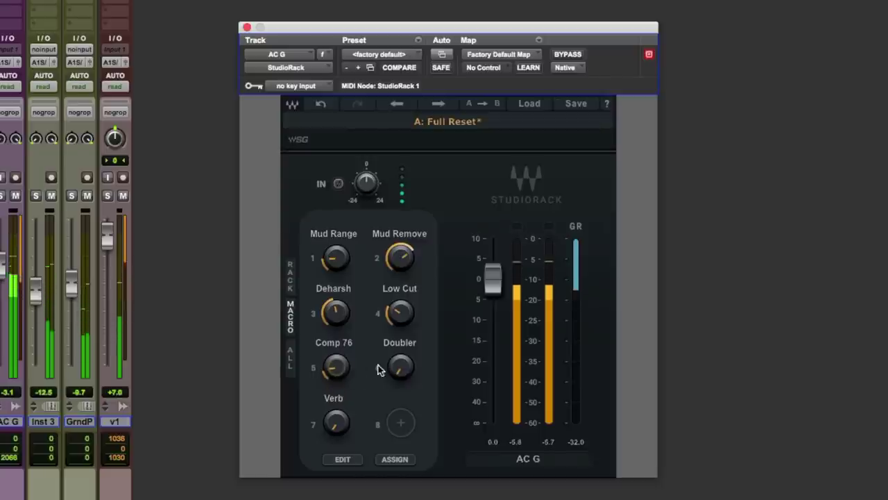
{"action": "left_click_drag", "start_coordinate": [403, 367], "coordinate": [402, 354]}
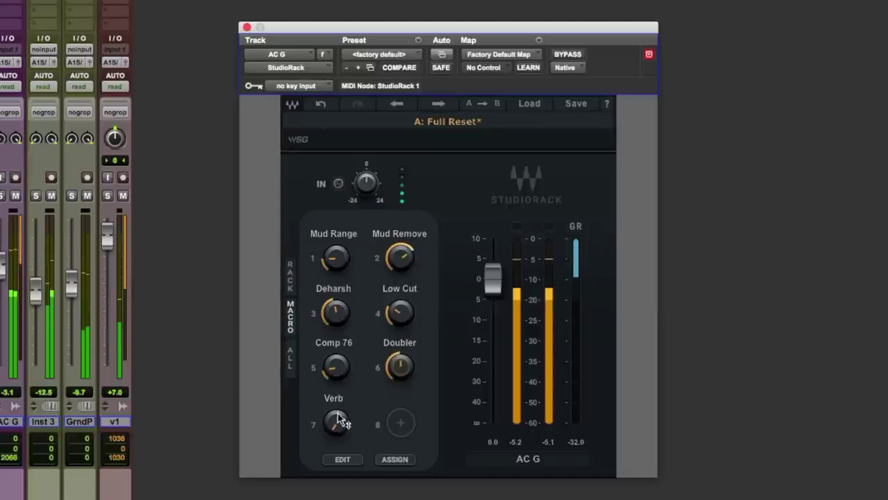
{"action": "left_click_drag", "start_coordinate": [337, 428], "coordinate": [337, 421]}
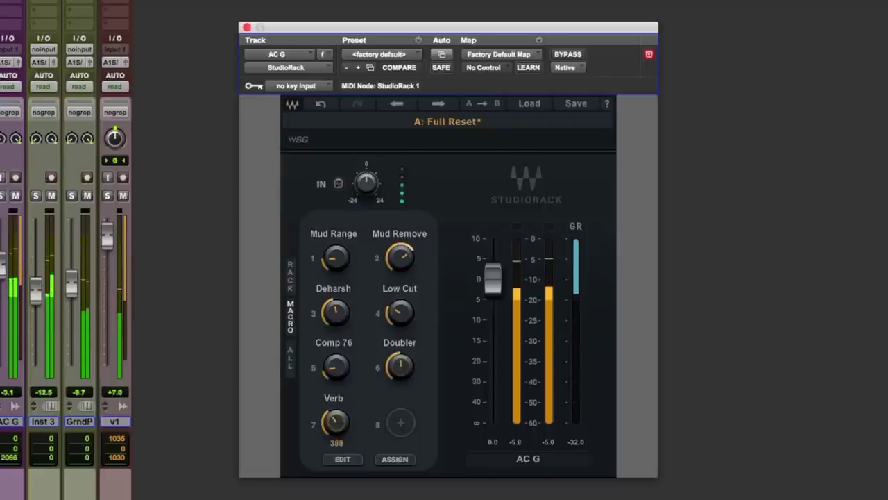
Compare the processed and unprocessed AC G sound during playback by repeatedly switching the StudioRack plug-in's bypass on and off
{"action": "left_click_drag", "start_coordinate": [338, 421], "coordinate": [327, 423]}
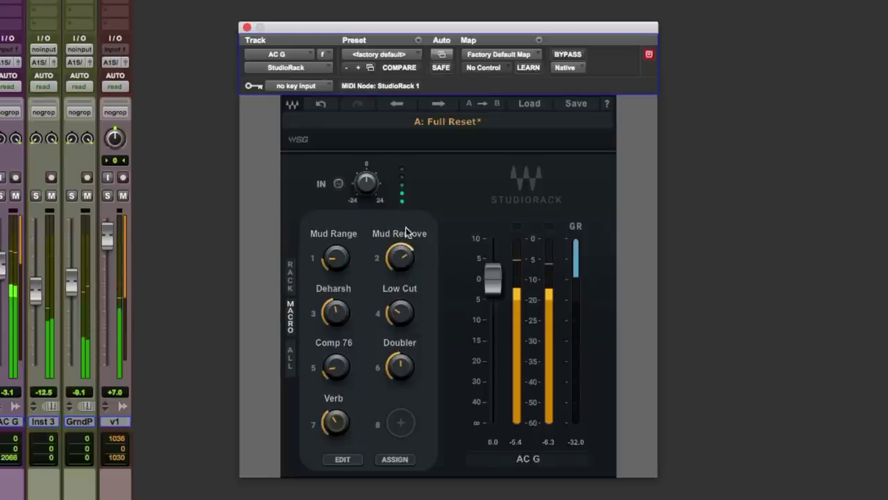
{"action": "left_click", "coordinate": [568, 55]}
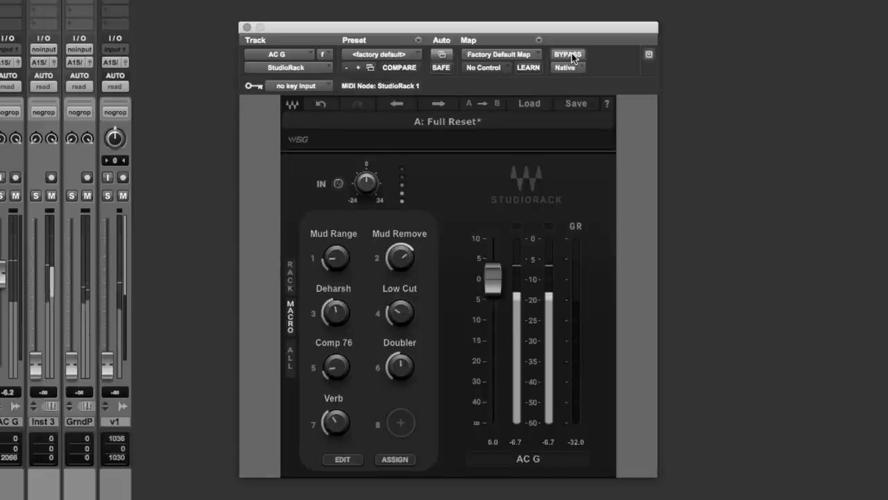
{"action": "left_click", "coordinate": [569, 54]}
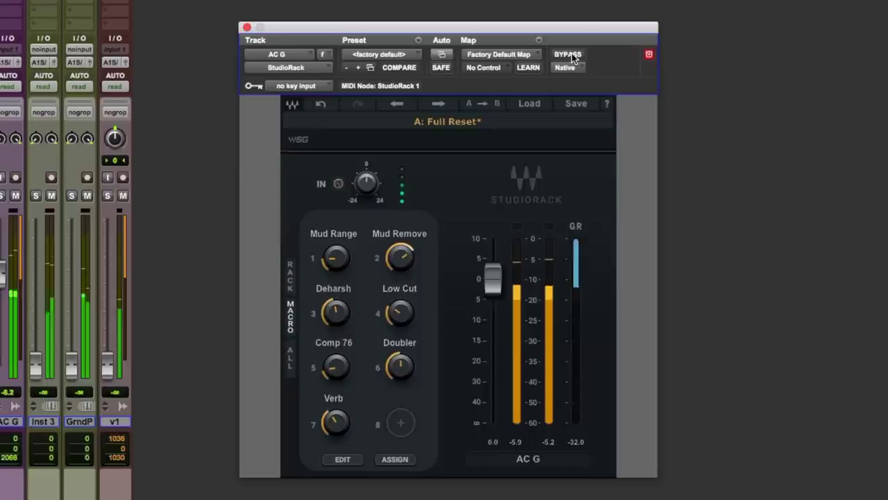
{"action": "left_click", "coordinate": [569, 54]}
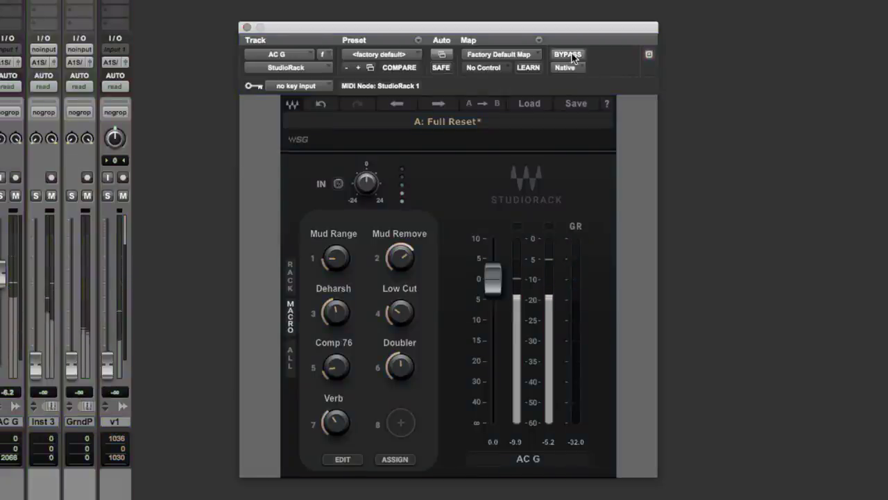
{"action": "left_click", "coordinate": [570, 56]}
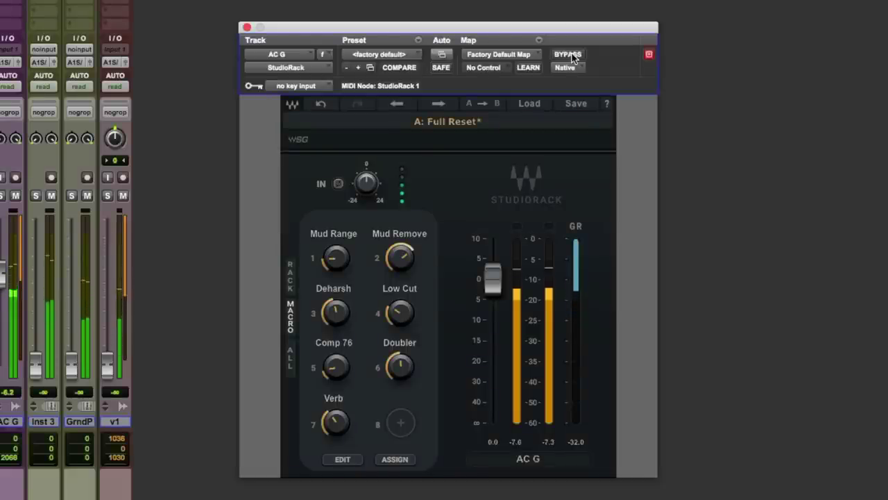
{"action": "left_click", "coordinate": [570, 56]}
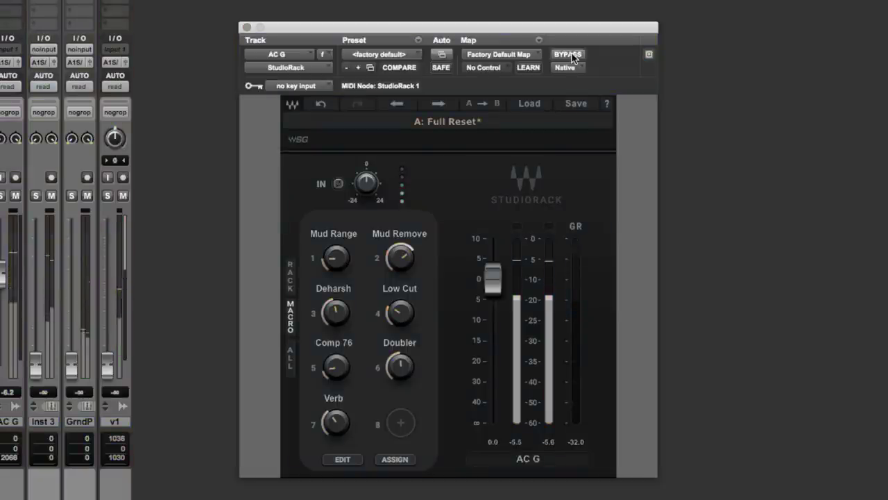